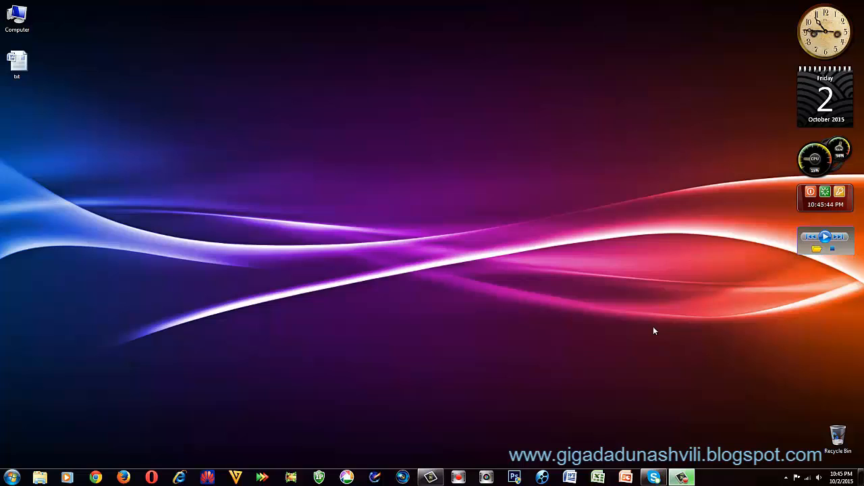
Start Word and set the blank document's paper size to A5 with portrait orientation
{"action": "left_click", "coordinate": [570, 478]}
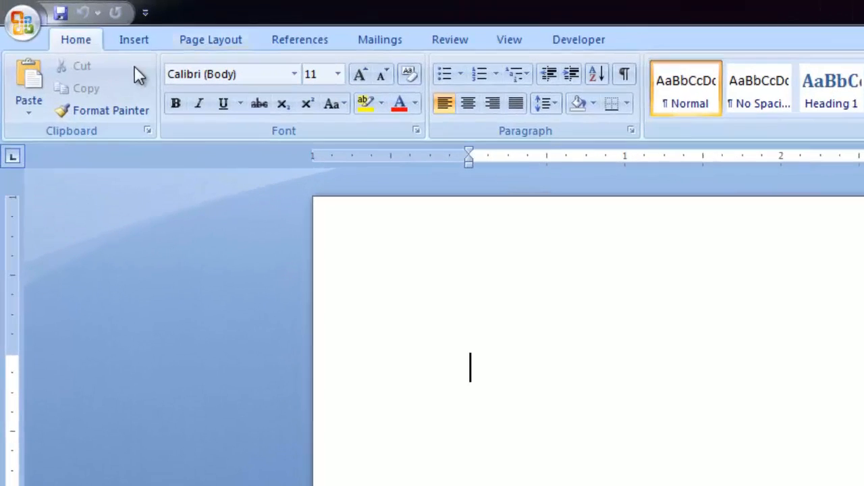
{"action": "left_click", "coordinate": [179, 35]}
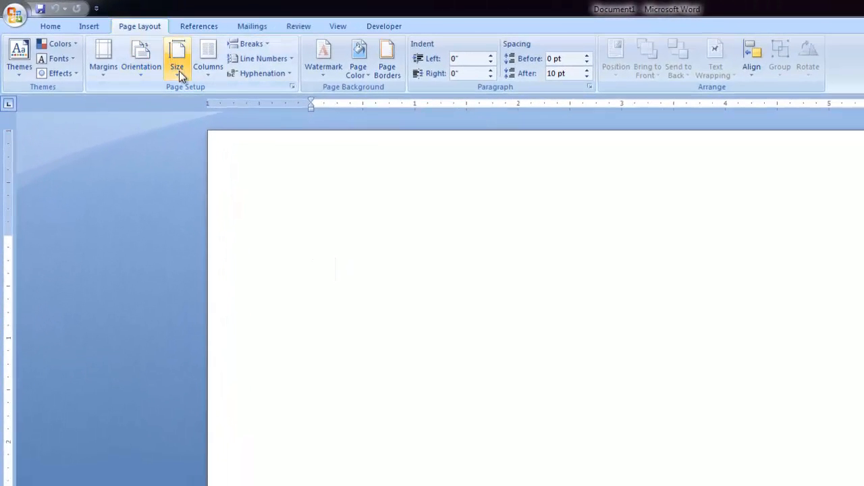
{"action": "left_click", "coordinate": [179, 74]}
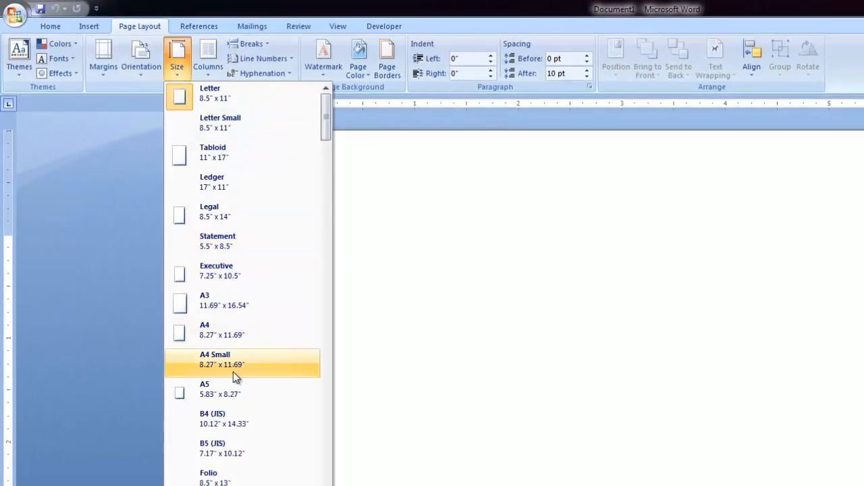
{"action": "left_click", "coordinate": [220, 392]}
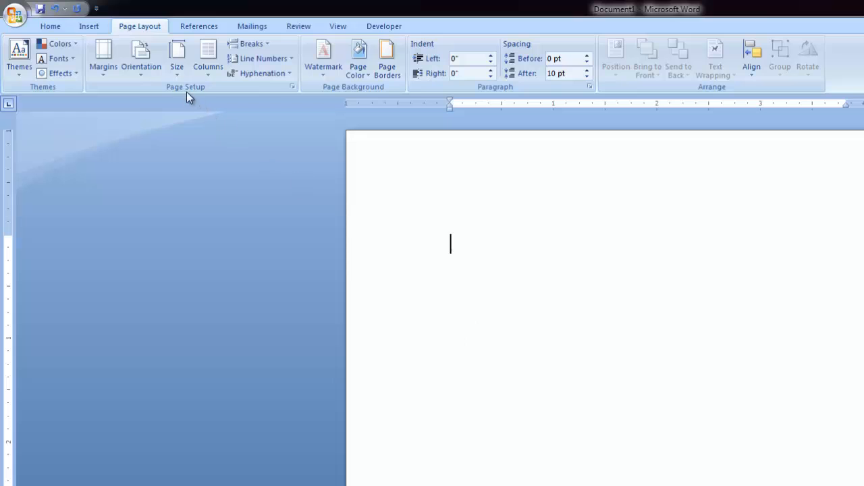
{"action": "left_click", "coordinate": [142, 77]}
{"action": "left_click", "coordinate": [164, 98]}
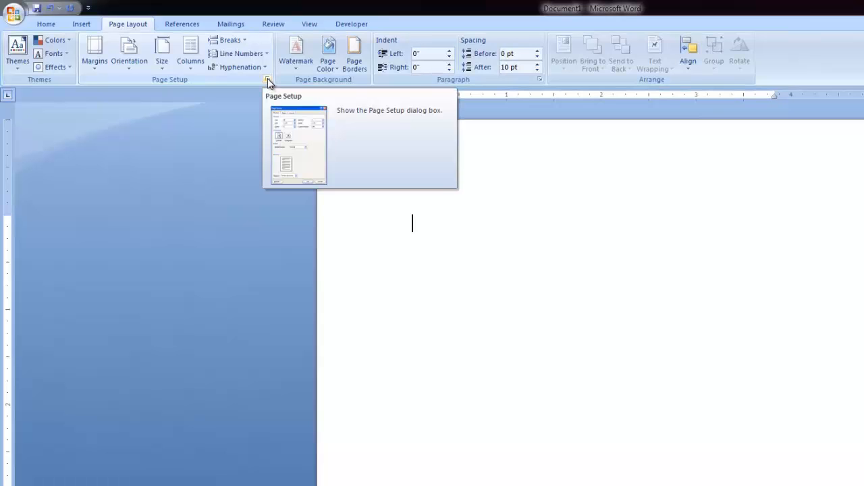
Examine the current page margins in the Page Setup settings and close them
{"action": "left_click", "coordinate": [268, 82]}
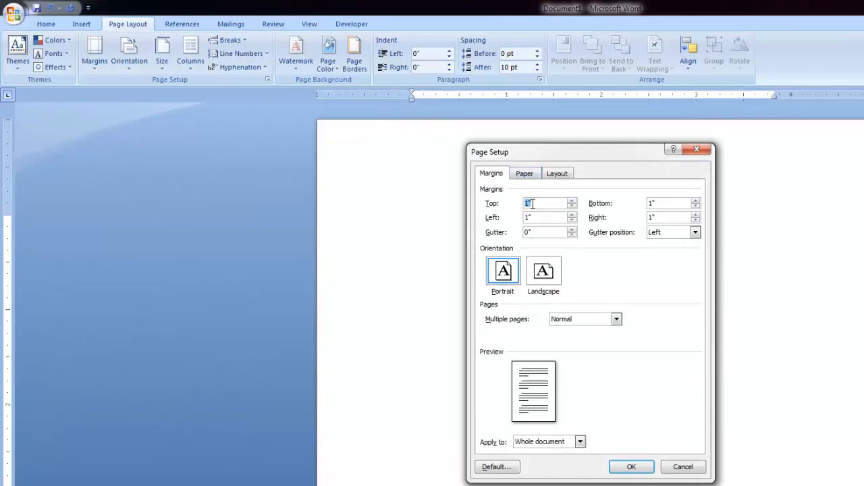
{"action": "key", "text": "Tab"}
{"action": "left_click", "coordinate": [666, 215]}
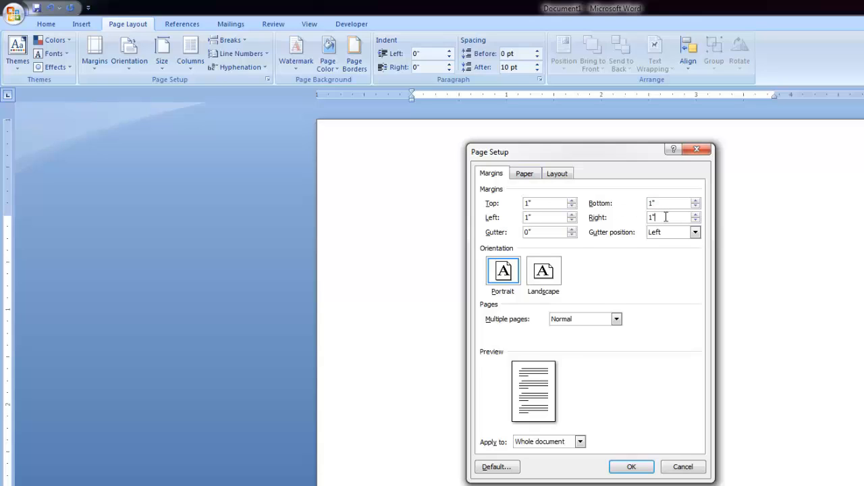
{"action": "left_click", "coordinate": [697, 151]}
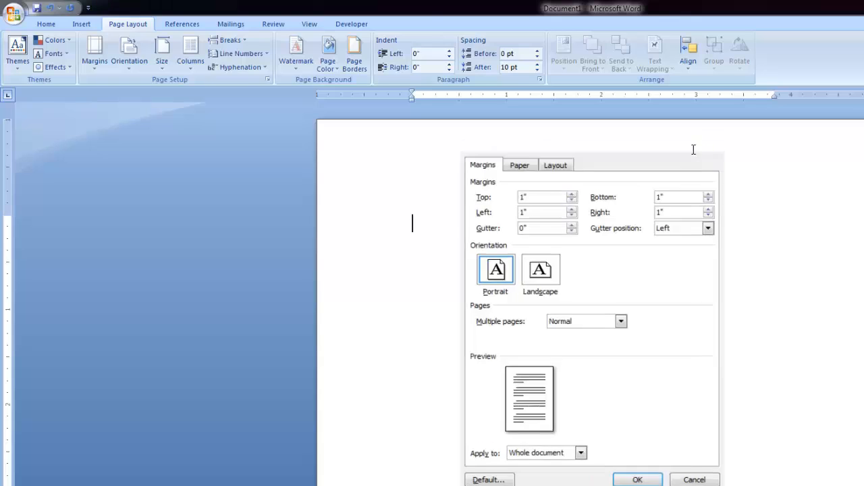
Reopen the Page Setup settings from the ruler and enter a top margin of 2.5cm
{"action": "double_click", "coordinate": [370, 95]}
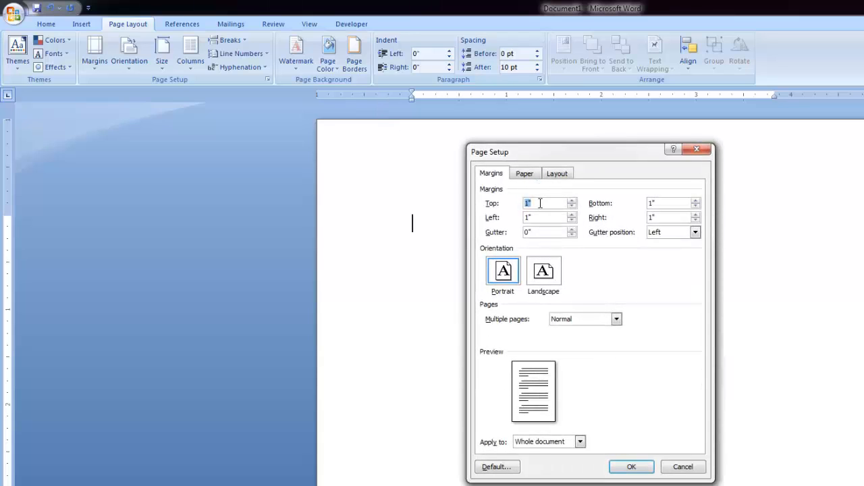
{"action": "type", "text": "2,5"}
{"action": "key", "text": "BackSpace"}
{"action": "key", "text": "BackSpace"}
{"action": "type", "text": ".5cm"}
Set the left margin to 0.98, copy that value to the bottom and right margins, and apply the page setup
{"action": "left_click_drag", "start_coordinate": [532, 217], "coordinate": [523, 218]}
{"action": "type", "text": "0.98"}
{"action": "left_click_drag", "start_coordinate": [539, 217], "coordinate": [516, 218]}
{"action": "right_click", "coordinate": [532, 218]}
{"action": "left_click", "coordinate": [560, 239]}
{"action": "double_click", "coordinate": [658, 204]}
{"action": "right_click", "coordinate": [658, 204]}
{"action": "left_click", "coordinate": [687, 241]}
{"action": "double_click", "coordinate": [661, 217]}
{"action": "right_click", "coordinate": [661, 217]}
{"action": "left_click", "coordinate": [689, 254]}
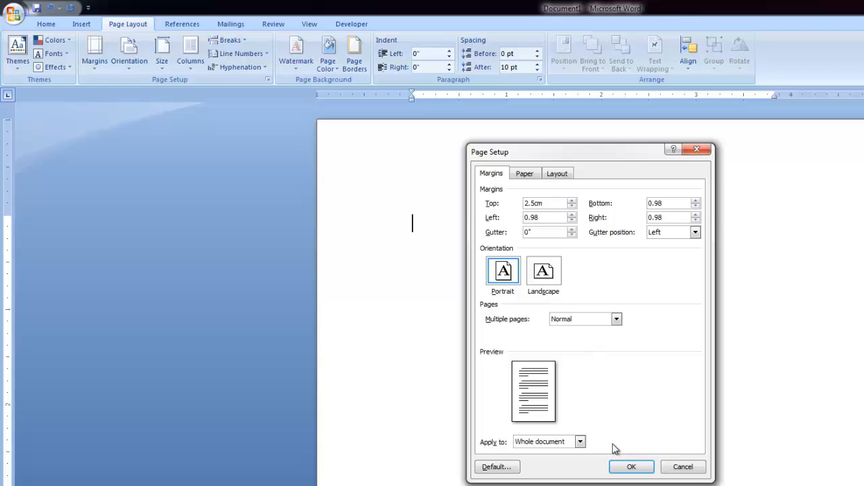
{"action": "left_click", "coordinate": [627, 467]}
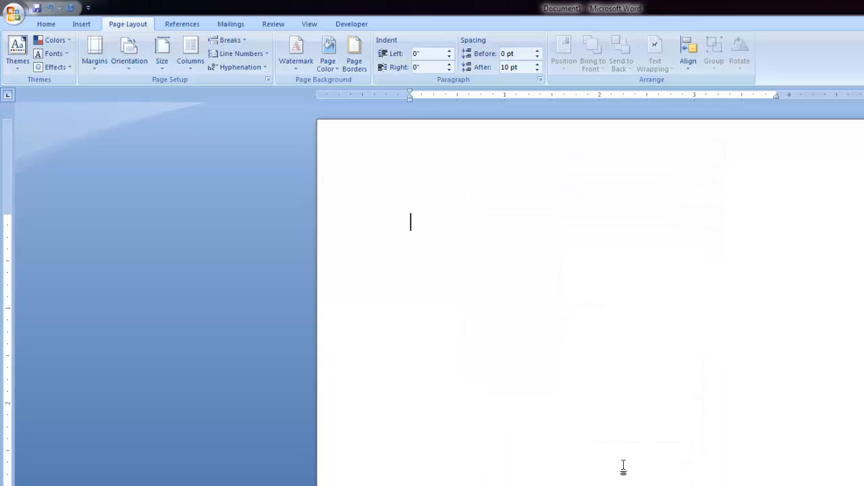
Check the applied margin values in the Page Setup settings and close without changes
{"action": "left_click", "coordinate": [269, 81]}
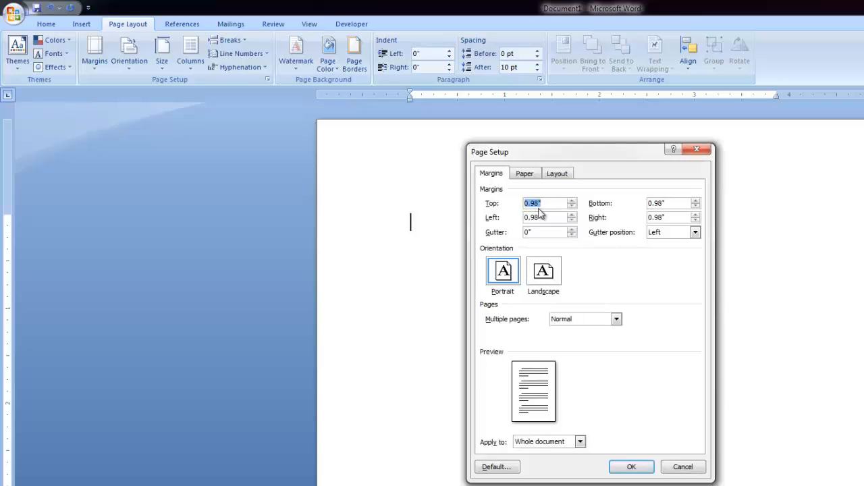
{"action": "left_click", "coordinate": [538, 203]}
{"action": "left_click", "coordinate": [681, 467]}
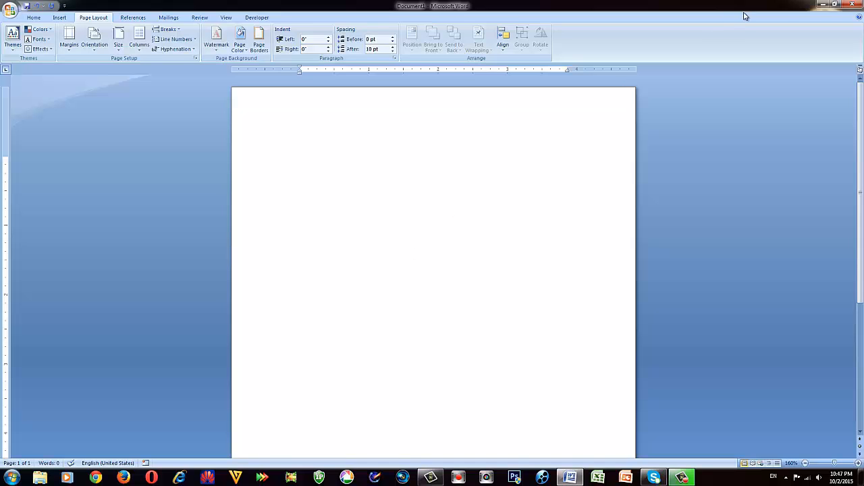
Open the txt document from the desktop and copy its heading and first paragraph
{"action": "left_click", "coordinate": [823, 4]}
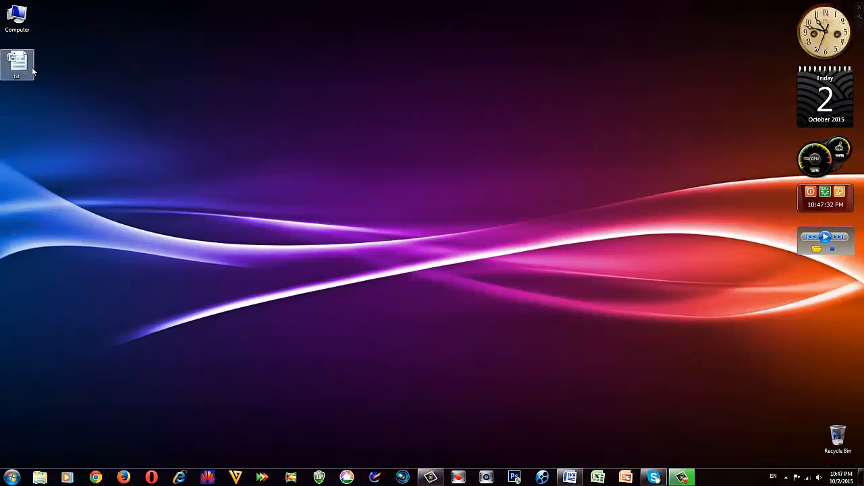
{"action": "double_click", "coordinate": [30, 66]}
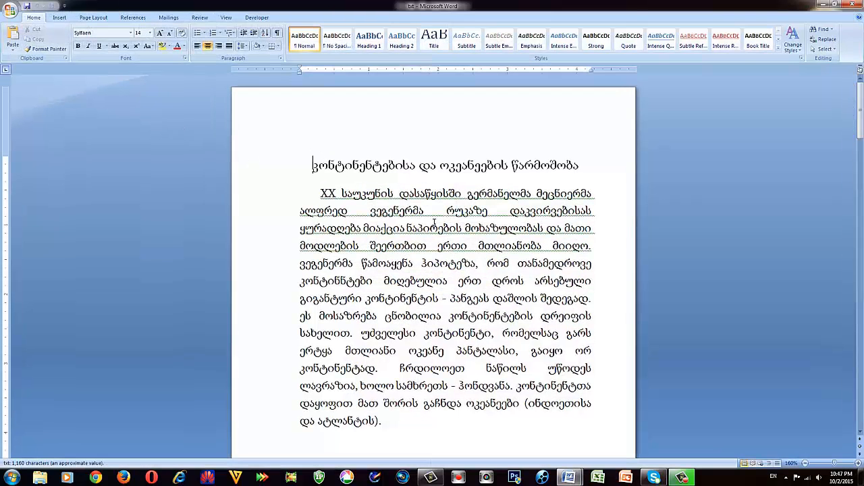
{"action": "left_click_drag", "start_coordinate": [384, 420], "coordinate": [298, 176]}
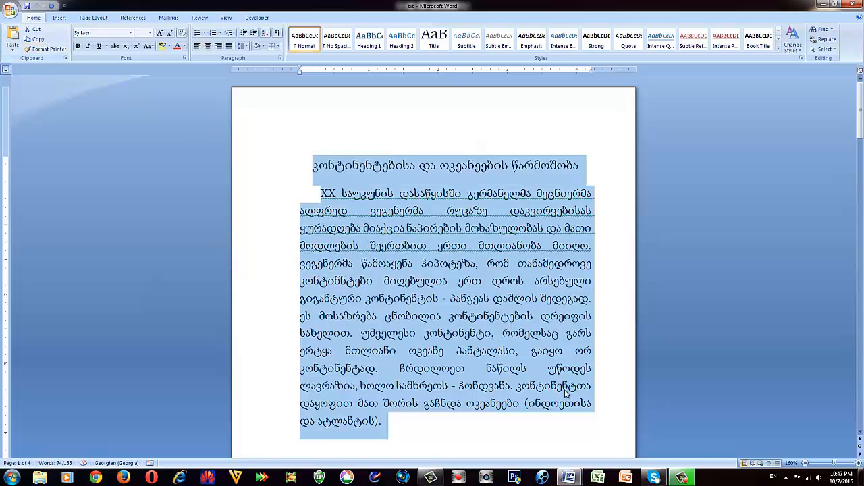
Return to the blank A5 document and paste the copied heading and paragraph into it
{"action": "left_click", "coordinate": [823, 4]}
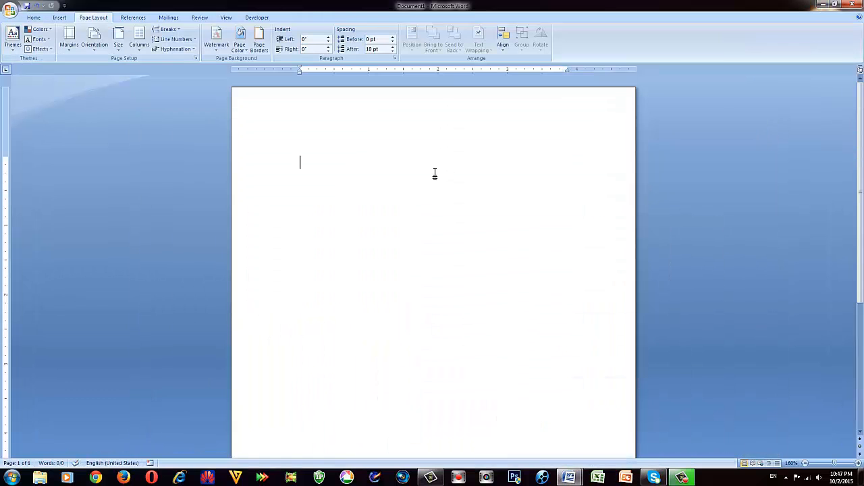
{"action": "right_click", "coordinate": [335, 143]}
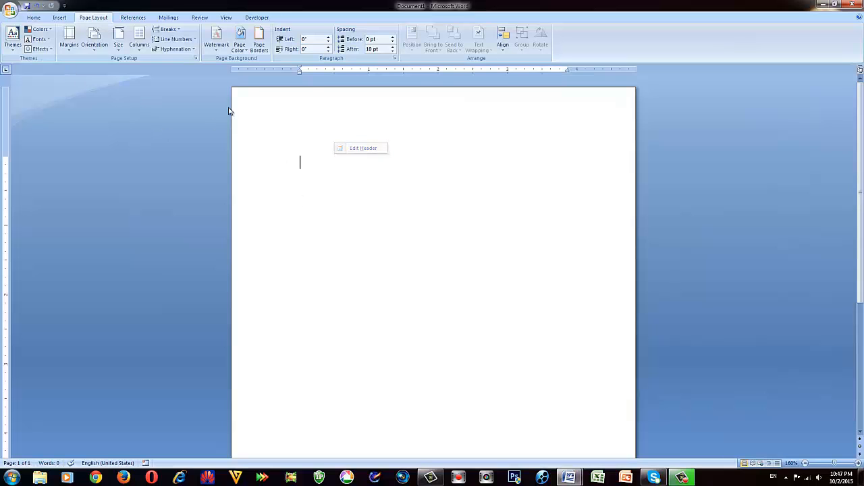
{"action": "left_click", "coordinate": [33, 17]}
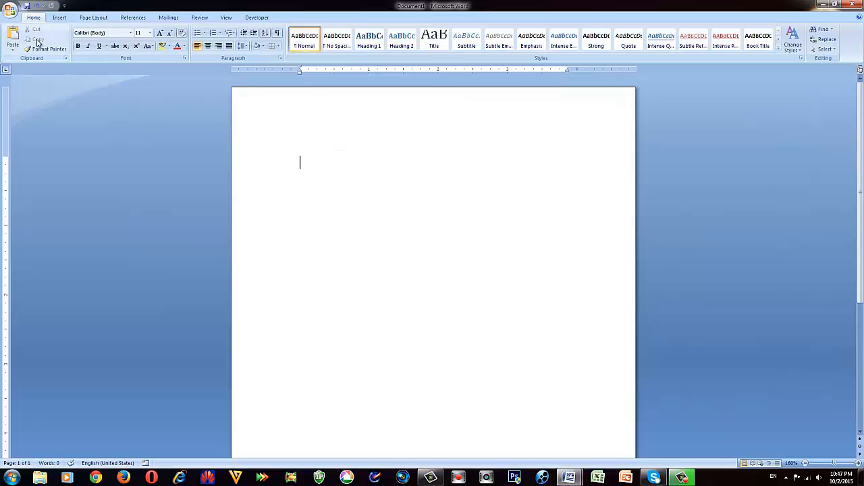
{"action": "left_click", "coordinate": [11, 38]}
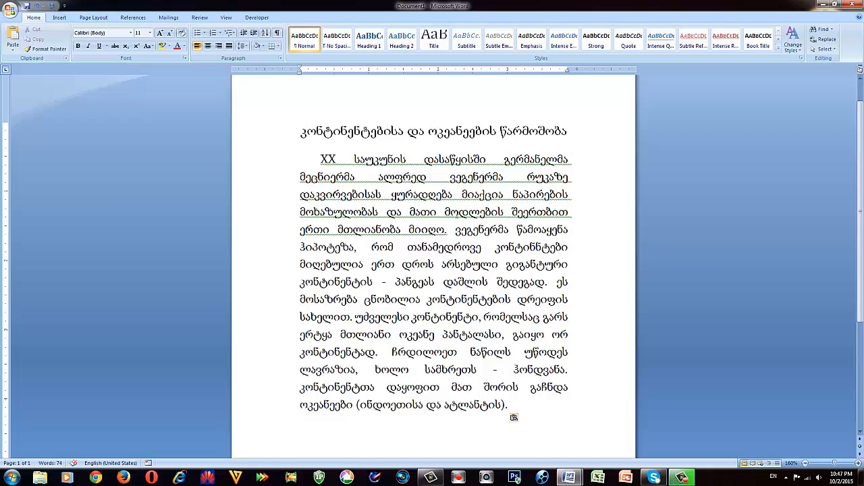
Ignore the grammar flag on the paragraph's first sentence once and switch the keyboard input language to Georgian (KA)
{"action": "right_click", "coordinate": [491, 233]}
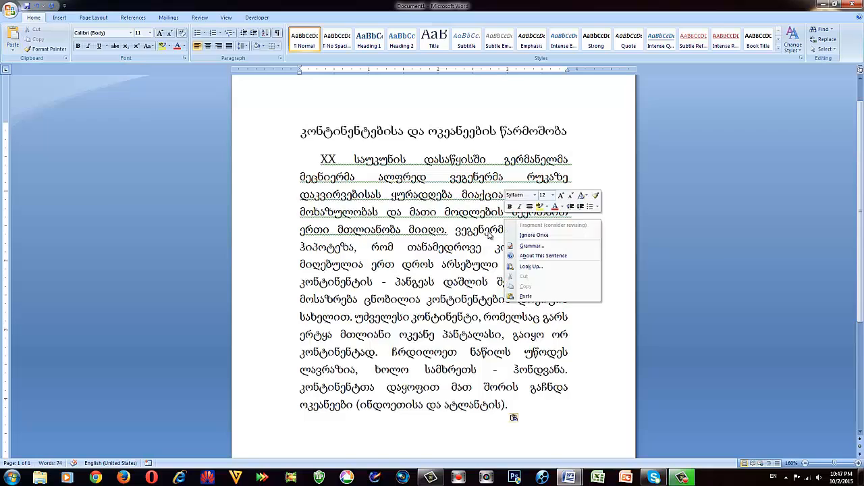
{"action": "left_click", "coordinate": [530, 235]}
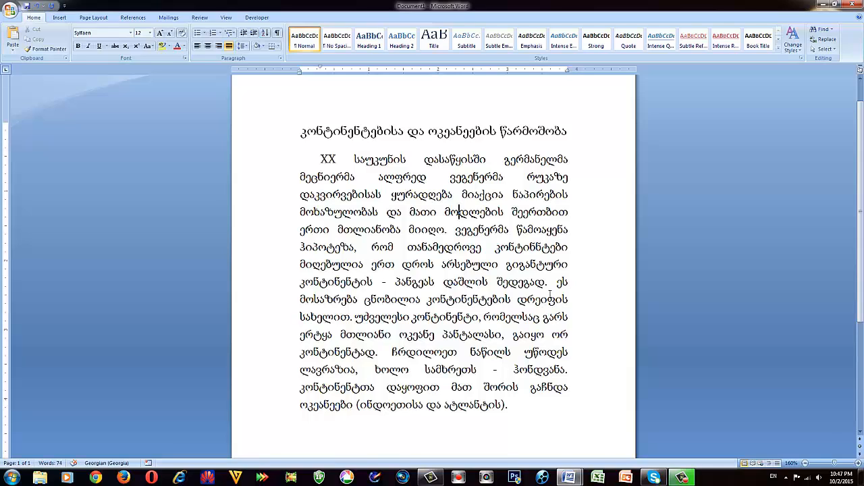
{"action": "left_click", "coordinate": [772, 476]}
{"action": "left_click", "coordinate": [779, 452]}
Set the font size of the heading and the paragraph to 12
{"action": "left_click_drag", "start_coordinate": [527, 403], "coordinate": [286, 140]}
{"action": "left_click", "coordinate": [149, 32]}
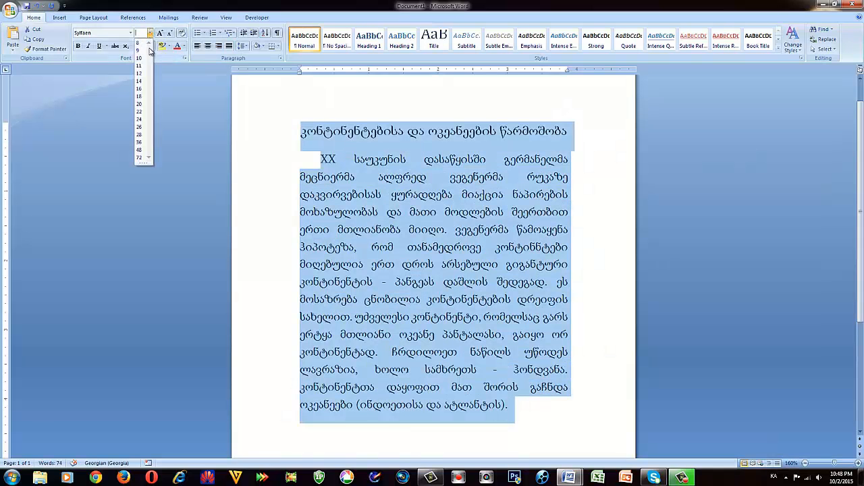
{"action": "left_click", "coordinate": [140, 73]}
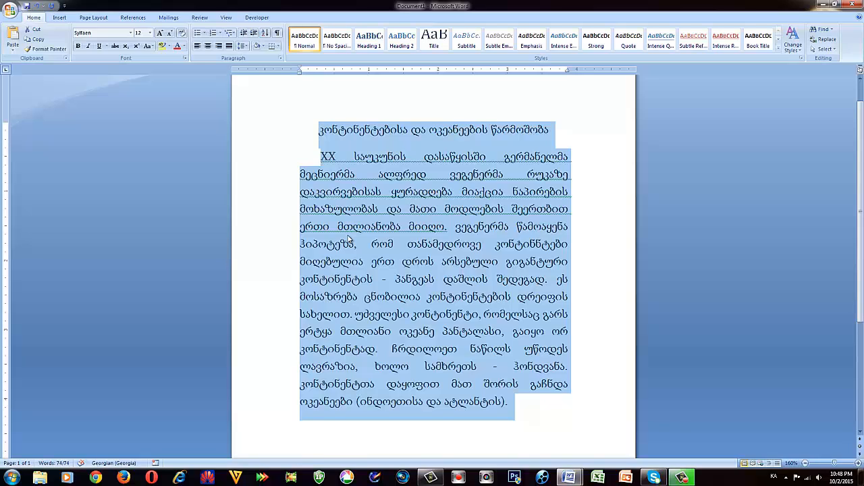
Remove the first-line indent from the paragraph beginning with XX so it starts at the left margin
{"action": "left_click", "coordinate": [390, 227]}
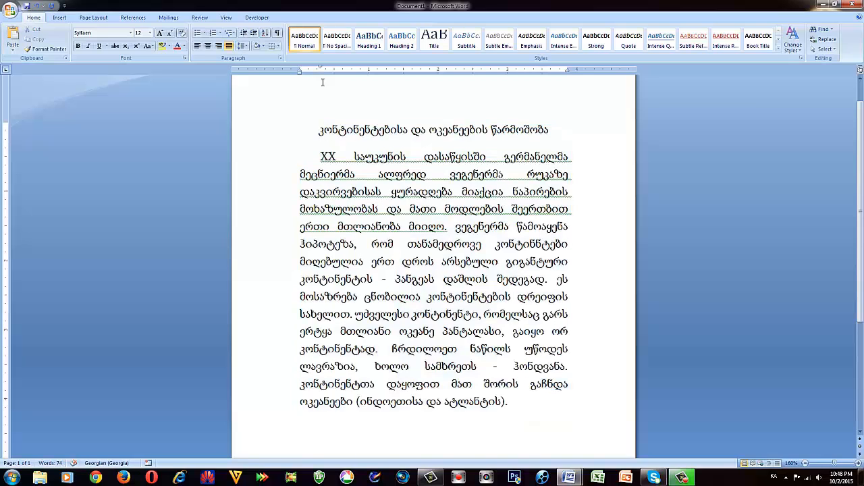
{"action": "left_click", "coordinate": [321, 157]}
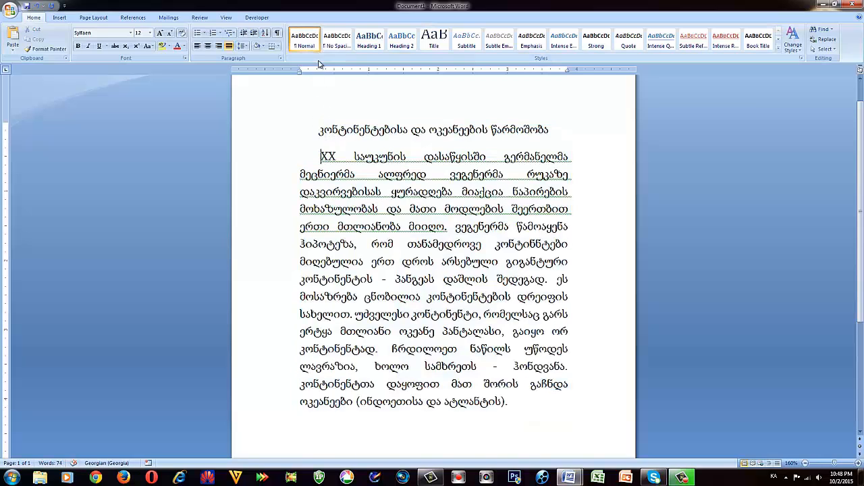
{"action": "left_click_drag", "start_coordinate": [319, 69], "coordinate": [300, 69]}
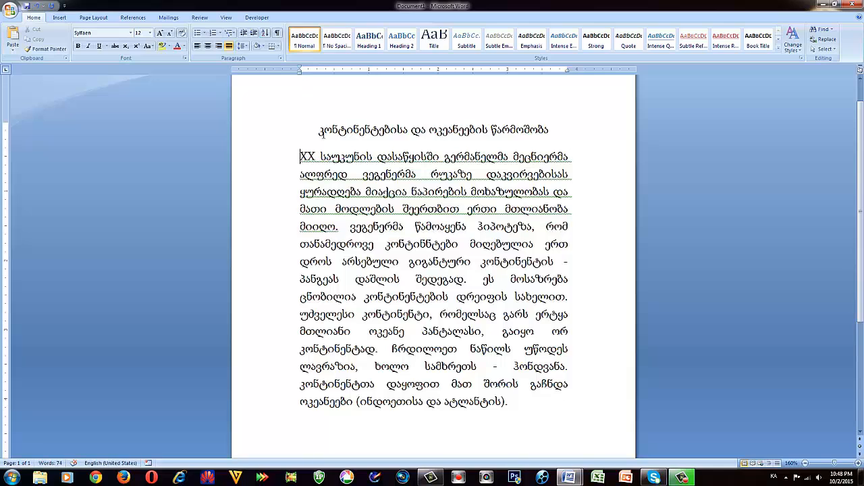
Give the paragraph beginning with XX a first-line indent of 0.3 inches and check it in the Paragraph settings
{"action": "left_click", "coordinate": [317, 156]}
{"action": "left_click", "coordinate": [280, 58]}
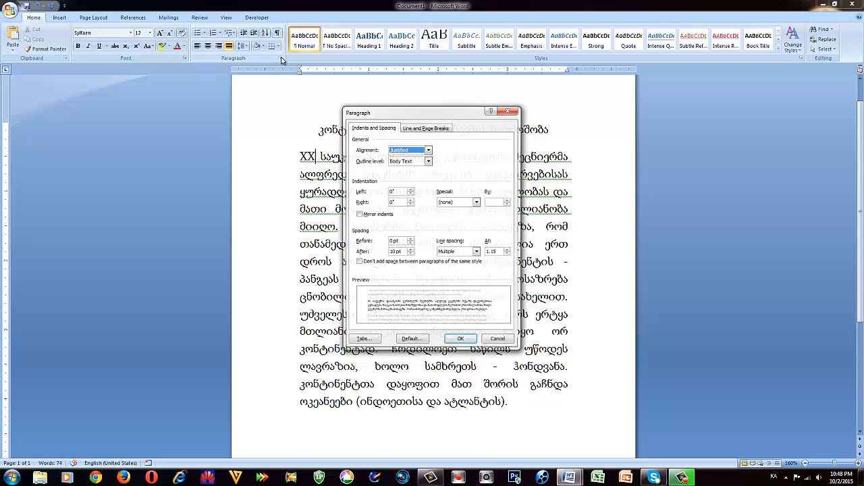
{"action": "left_click", "coordinate": [495, 201]}
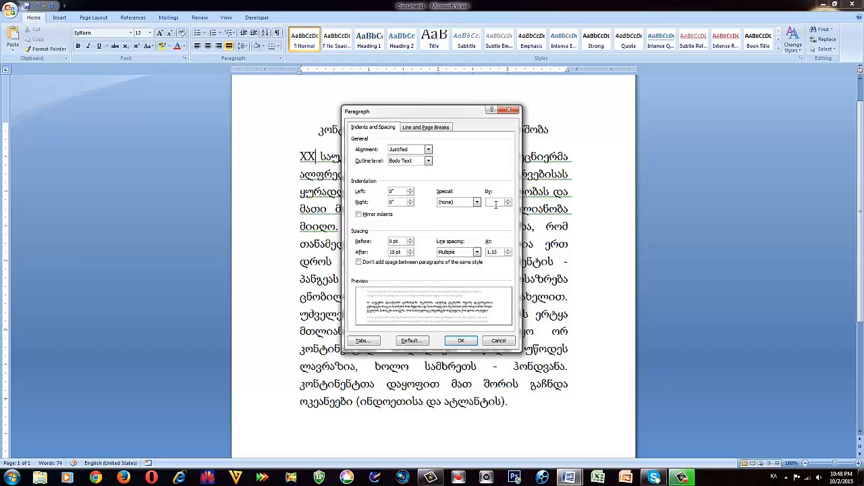
{"action": "type", "text": "0.3"}
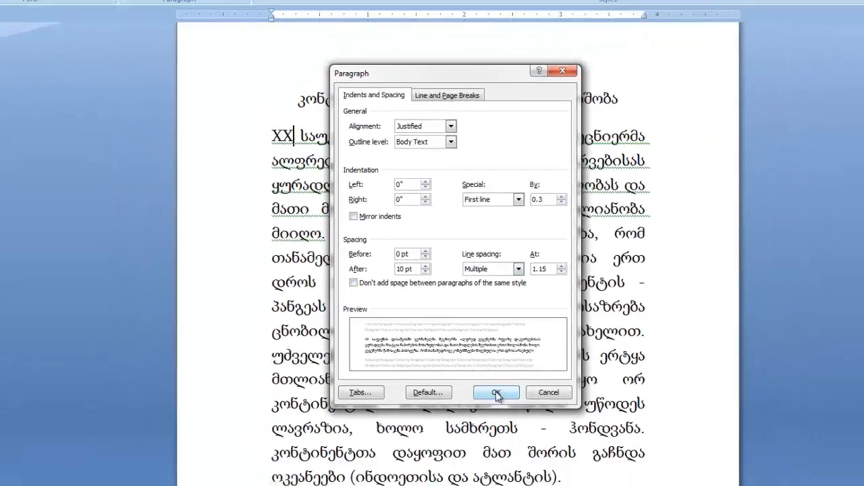
{"action": "left_click", "coordinate": [536, 451]}
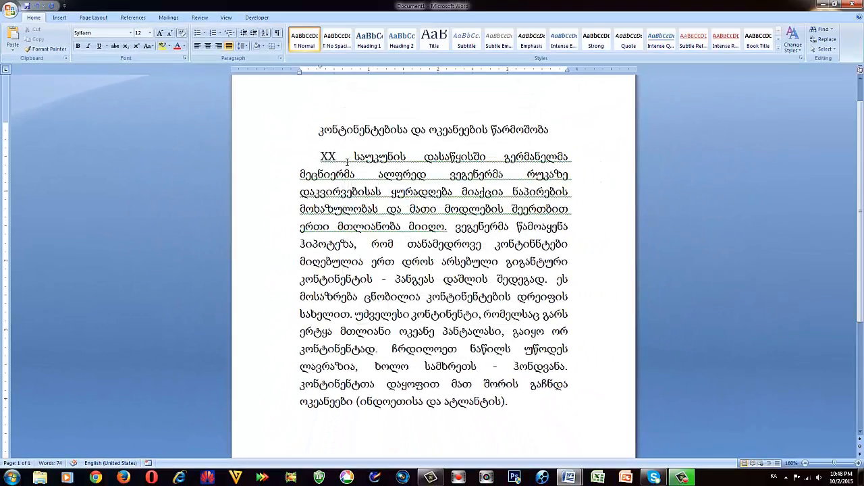
{"action": "double_click", "coordinate": [321, 69]}
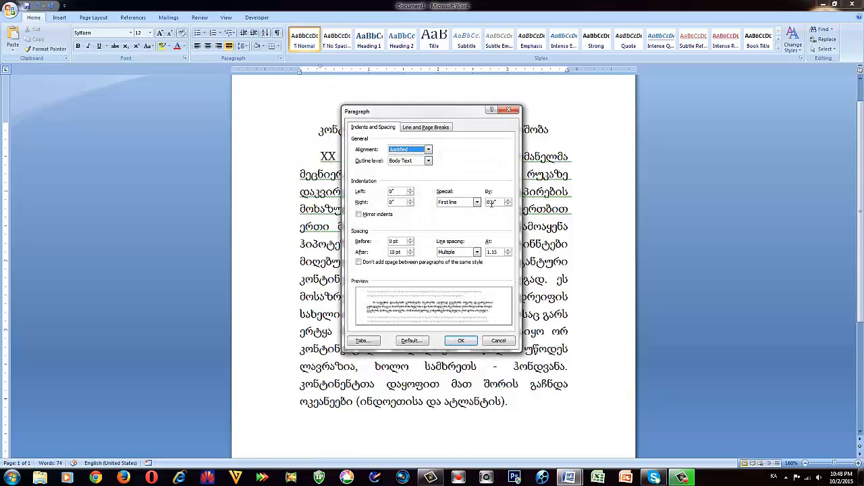
{"action": "left_click", "coordinate": [508, 109]}
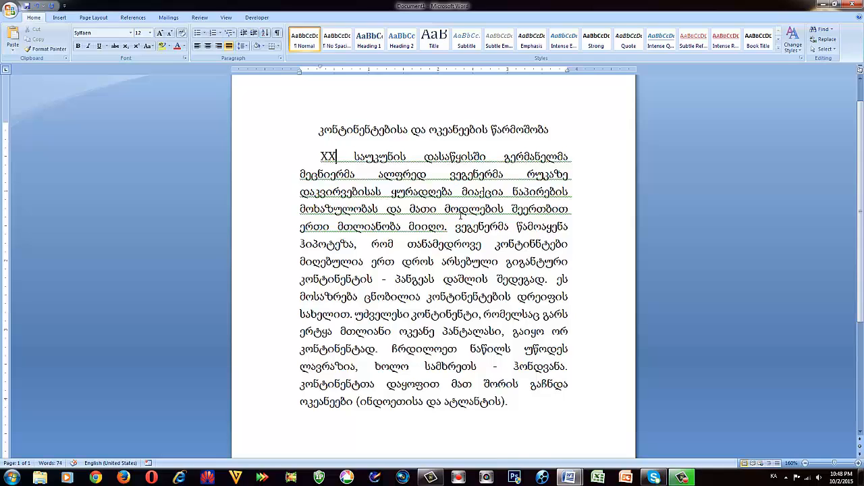
Set the line spacing of the whole document text to 1.15
{"action": "key", "text": "ctrl+a"}
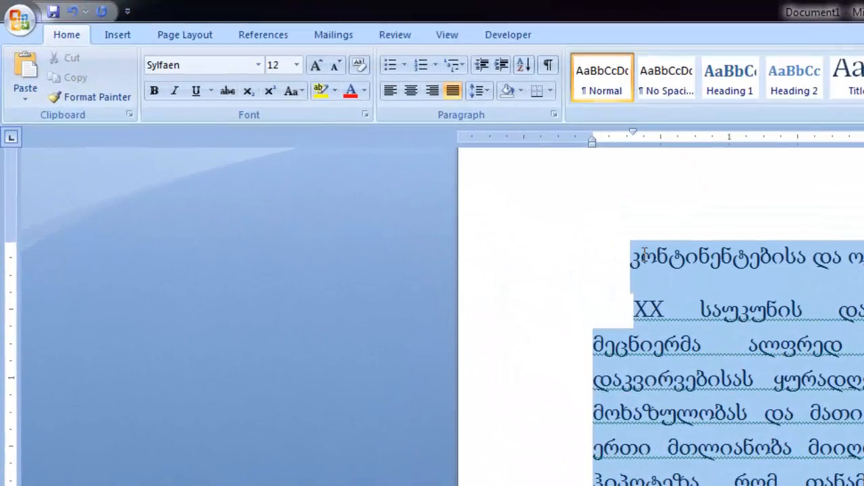
{"action": "left_click", "coordinate": [486, 90]}
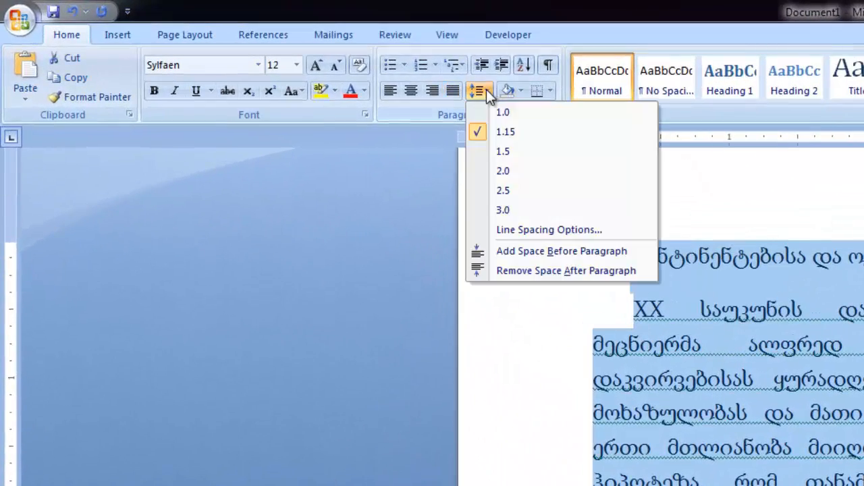
{"action": "left_click", "coordinate": [506, 131]}
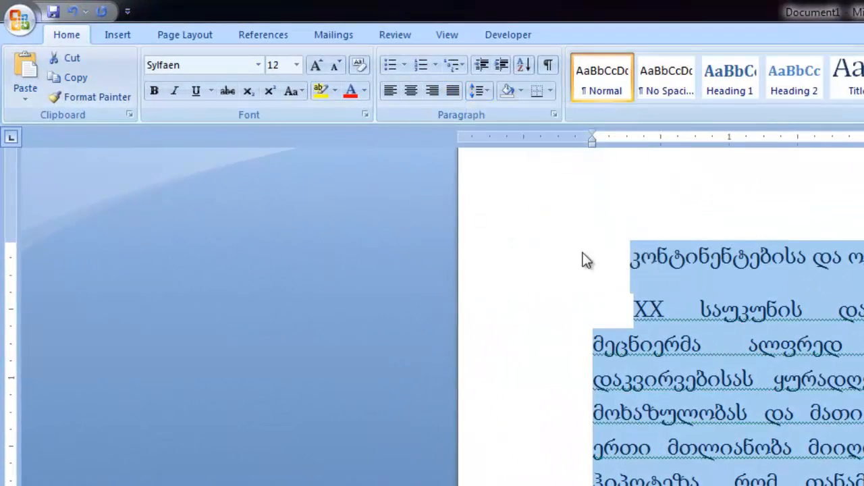
{"action": "left_click", "coordinate": [487, 90]}
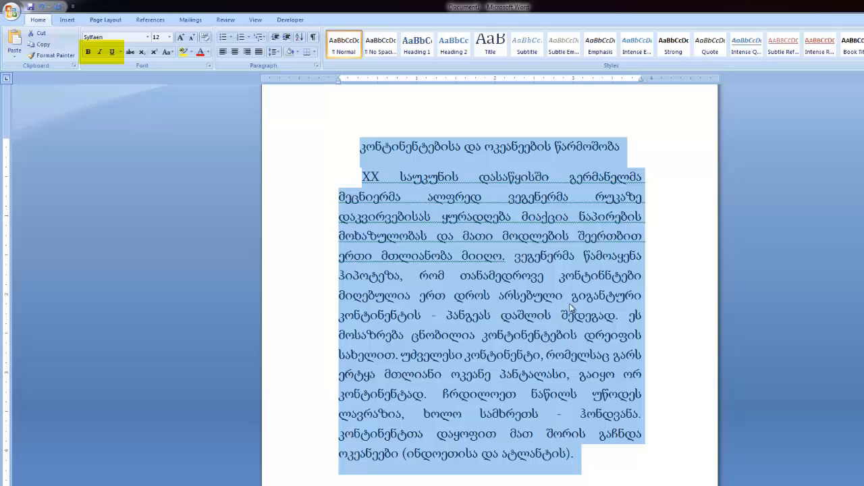
{"action": "left_click", "coordinate": [566, 216]}
Make the heading and the word პანგეას in the paragraph bold and italic
{"action": "triple_click", "coordinate": [622, 145]}
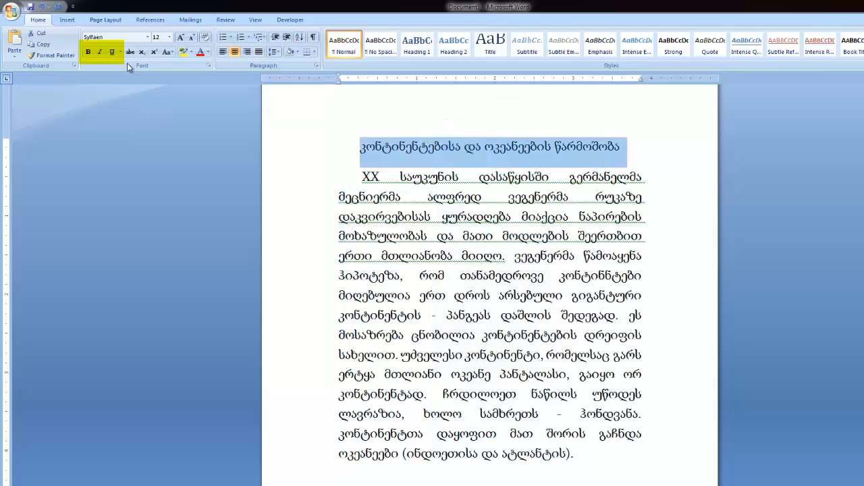
{"action": "left_click", "coordinate": [99, 52]}
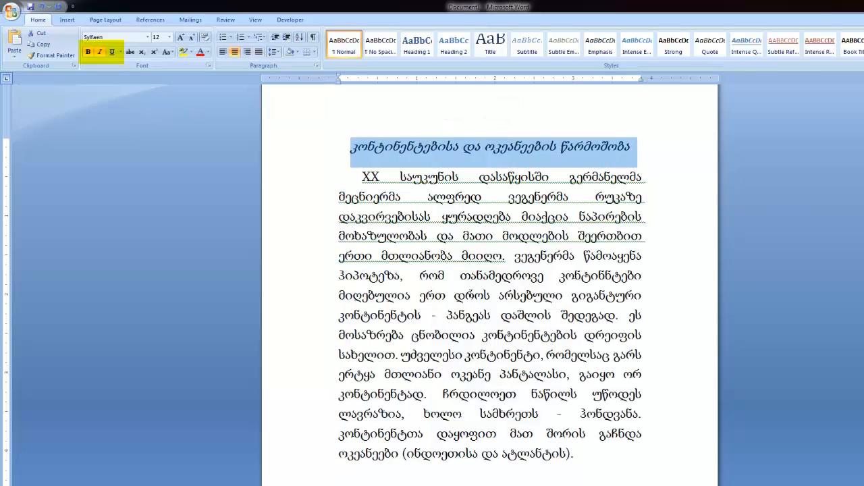
{"action": "left_click", "coordinate": [463, 236]}
{"action": "left_click_drag", "start_coordinate": [492, 316], "coordinate": [449, 318]}
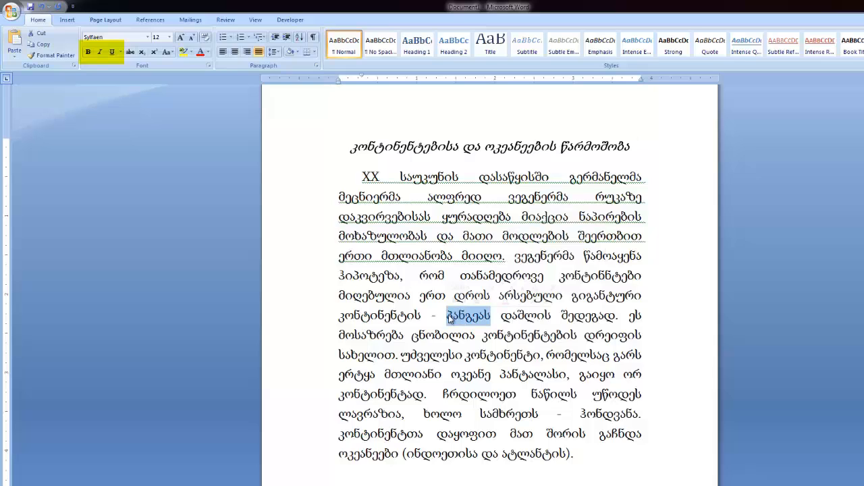
{"action": "key", "text": "ctrl+i"}
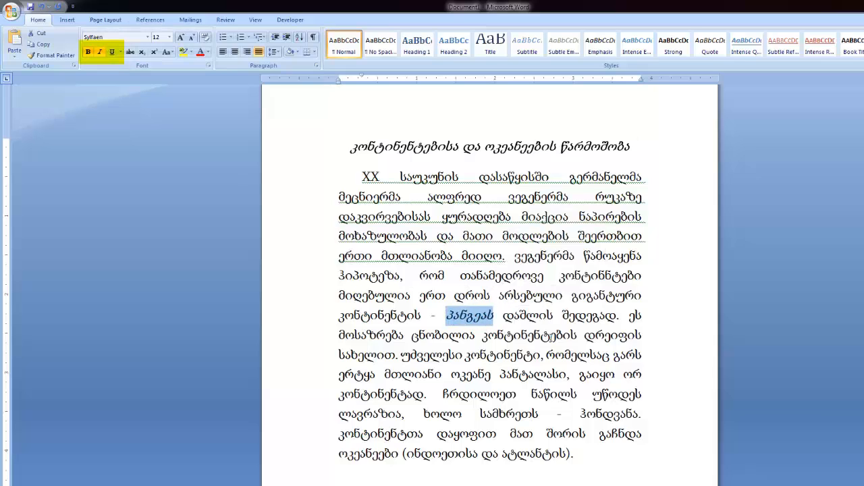
{"action": "key", "text": "ctrl+b"}
Make the phrase კონტინენტების დრეიფის in the paragraph bold and underlined
{"action": "left_click_drag", "start_coordinate": [644, 336], "coordinate": [476, 335]}
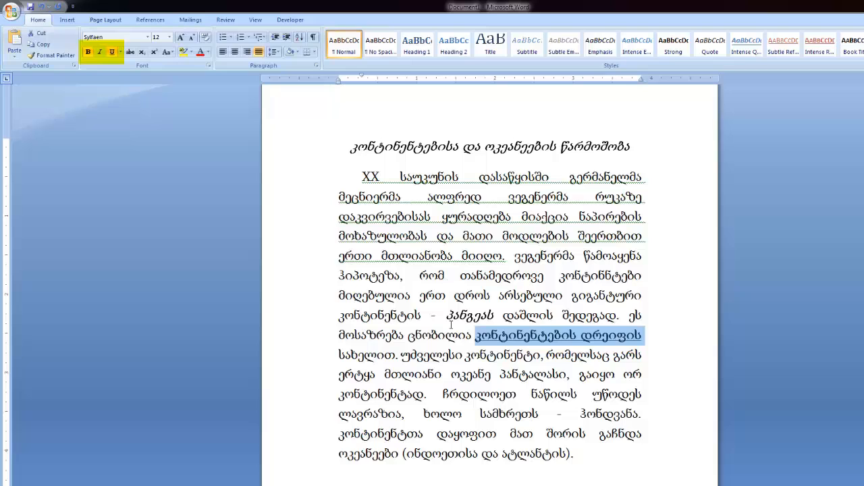
{"action": "key", "text": "ctrl+b"}
{"action": "left_click", "coordinate": [436, 374]}
Make the words პანტალასი, ლავრაზია and ჰონდვანა in the paragraph bold and italic
{"action": "left_click_drag", "start_coordinate": [500, 374], "coordinate": [568, 374]}
{"action": "key", "text": "ctrl+i"}
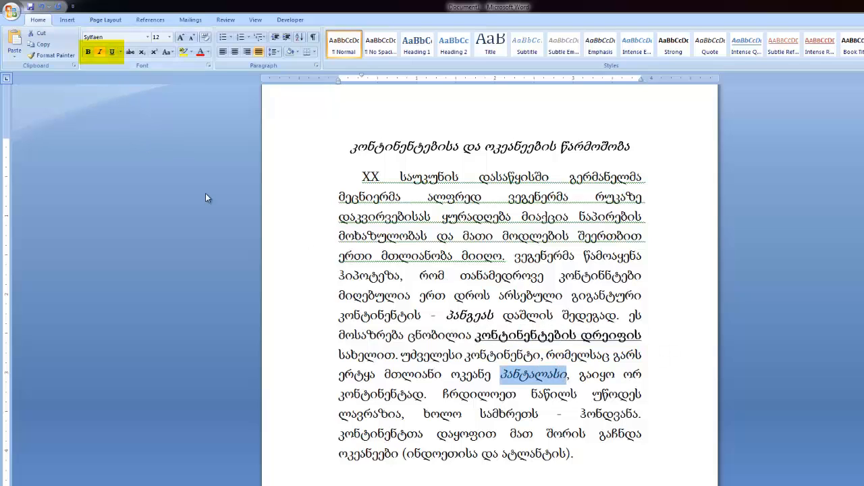
{"action": "key", "text": "ctrl+b"}
{"action": "left_click_drag", "start_coordinate": [338, 413], "coordinate": [402, 414]}
{"action": "key", "text": "ctrl+b"}
{"action": "key", "text": "ctrl+i"}
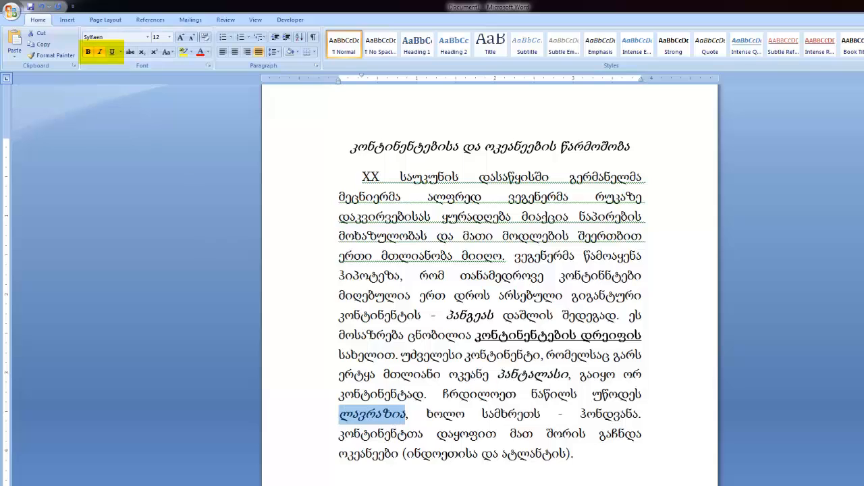
{"action": "left_click_drag", "start_coordinate": [580, 414], "coordinate": [639, 418]}
{"action": "key", "text": "ctrl+b"}
{"action": "key", "text": "ctrl+i"}
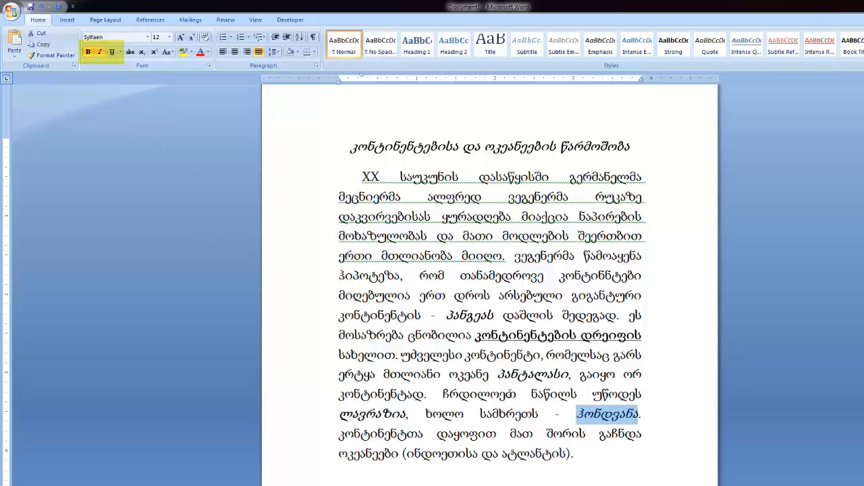
Insert a footnote directly after the word ლავრაზია
{"action": "left_click", "coordinate": [531, 373]}
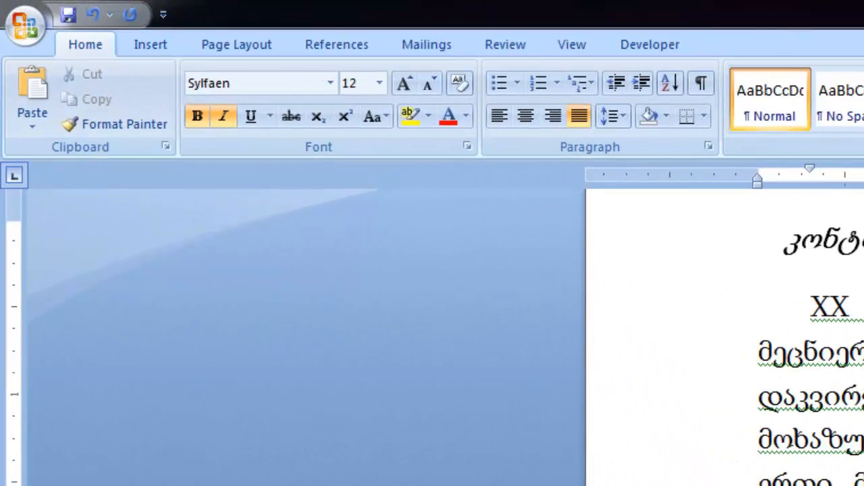
{"action": "left_click", "coordinate": [327, 45]}
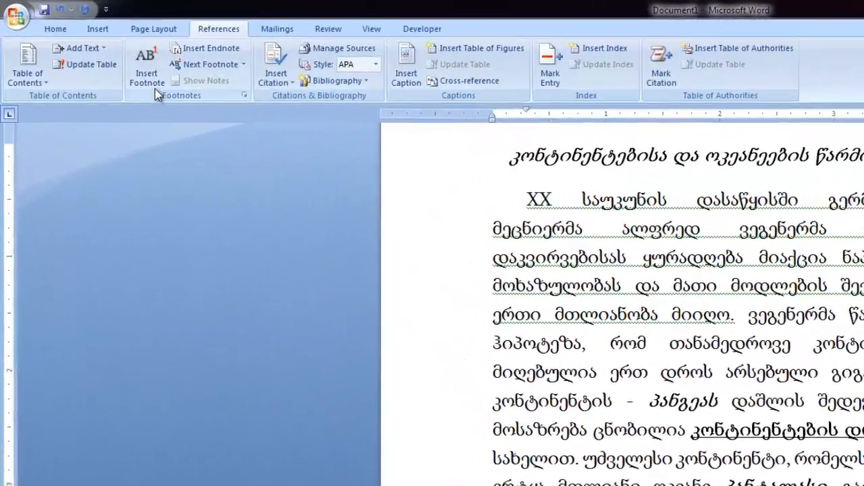
{"action": "left_click", "coordinate": [91, 52]}
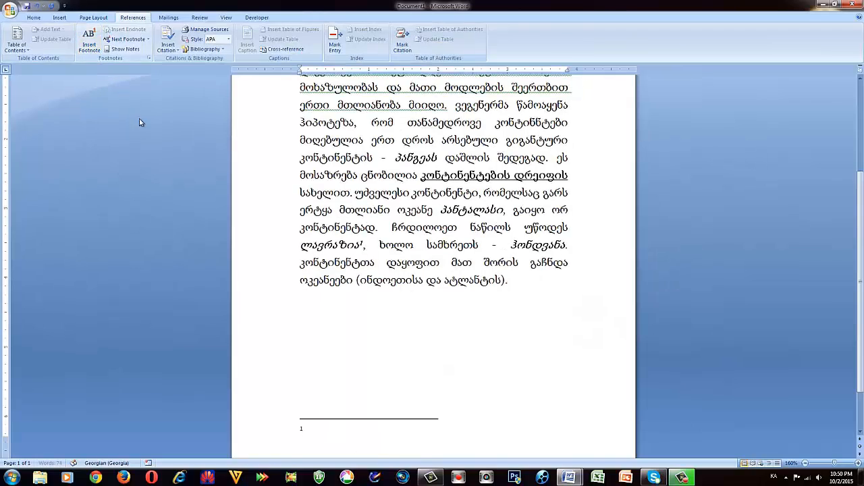
Set the footnote number format to A, B, C and apply it to the whole document
{"action": "left_click", "coordinate": [148, 59]}
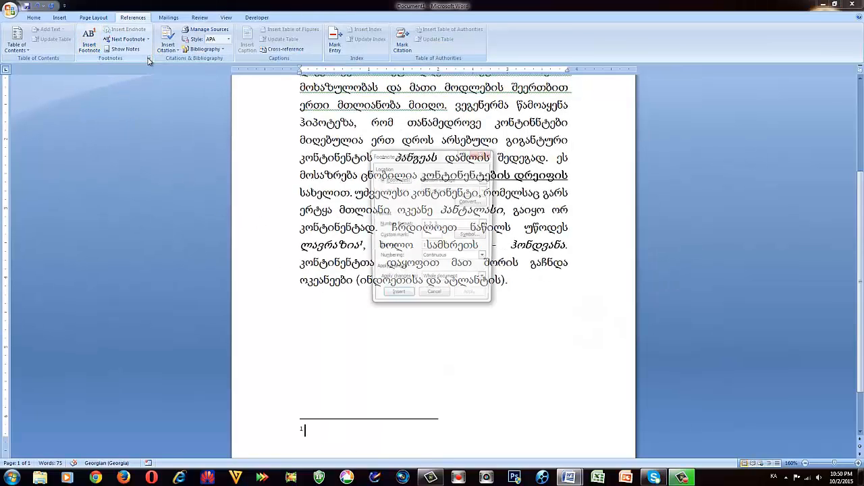
{"action": "left_click", "coordinate": [486, 225]}
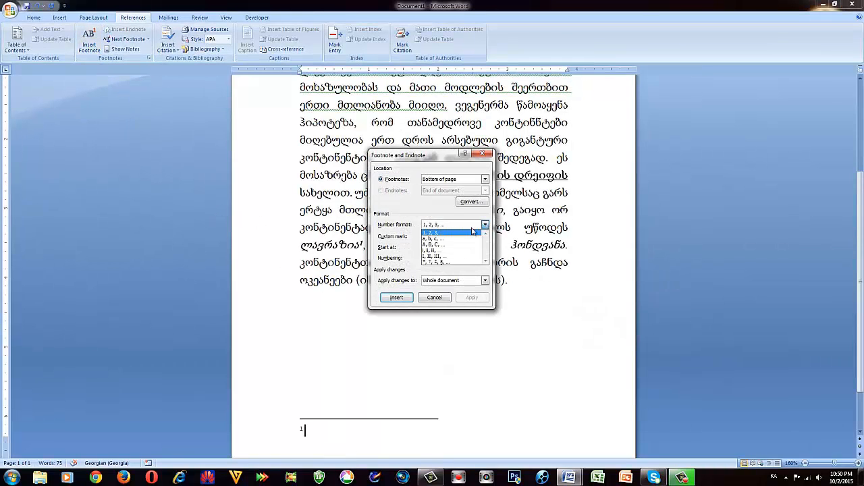
{"action": "left_click", "coordinate": [447, 246]}
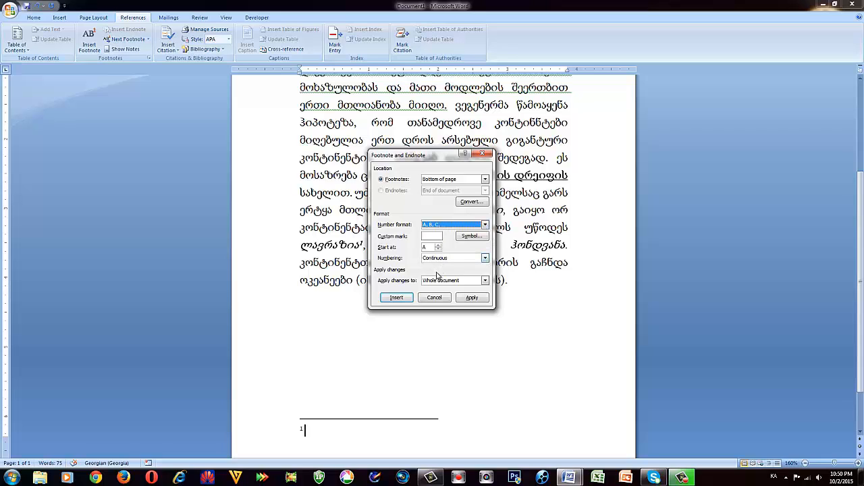
{"action": "left_click", "coordinate": [472, 298]}
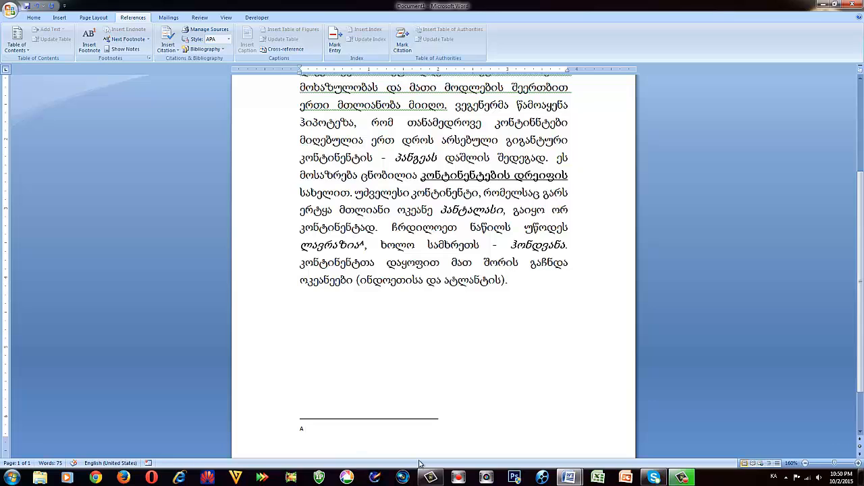
Switch to the txt document and copy the line ჩრდილოეთ ამერიკა და ევრაზია below the paragraph
{"action": "mouse_move", "coordinate": [569, 478]}
{"action": "key", "text": "alt+Tab"}
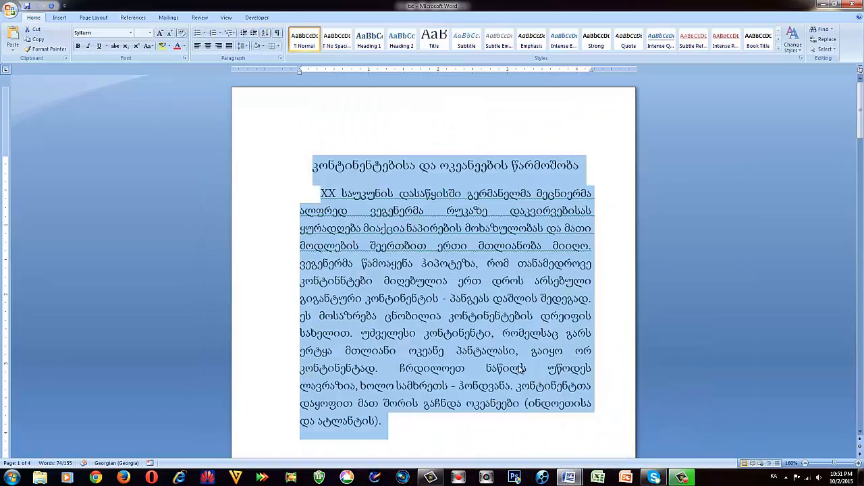
{"action": "scroll", "coordinate": [473, 304], "scroll_direction": "down", "scroll_amount": 6}
{"action": "left_click", "coordinate": [471, 333]}
{"action": "left_click_drag", "start_coordinate": [471, 333], "coordinate": [329, 338]}
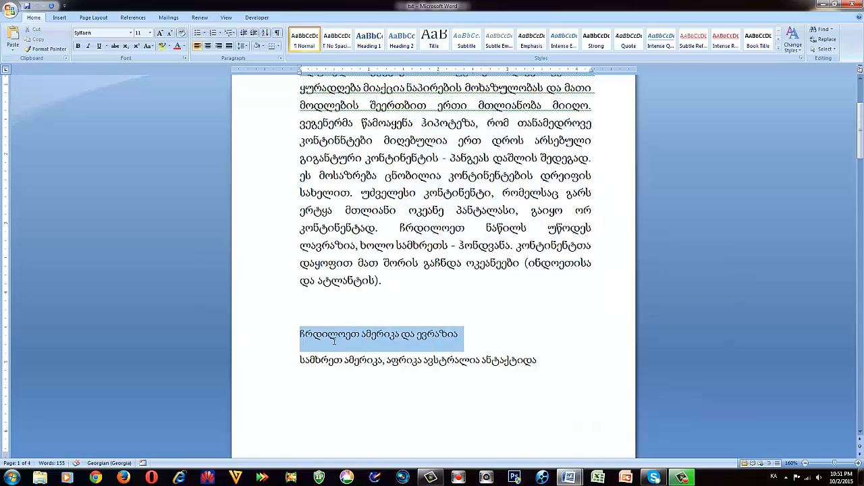
{"action": "right_click", "coordinate": [328, 338]}
{"action": "left_click", "coordinate": [349, 355]}
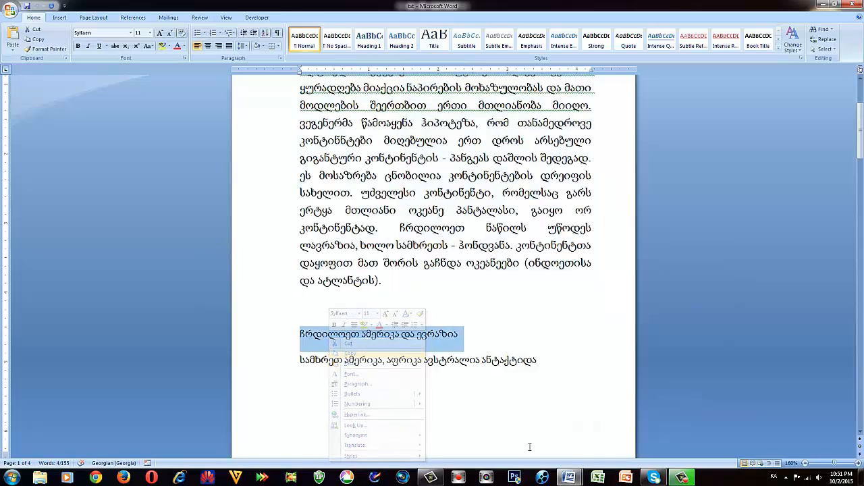
Return to Document1 and paste the copied line as the text of footnote A
{"action": "mouse_move", "coordinate": [569, 478]}
{"action": "left_click", "coordinate": [507, 436]}
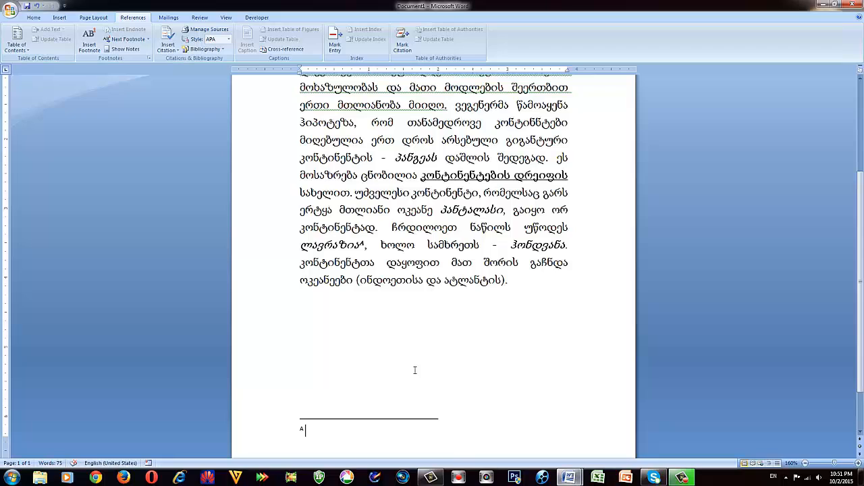
{"action": "right_click", "coordinate": [334, 433]}
{"action": "left_click", "coordinate": [356, 344]}
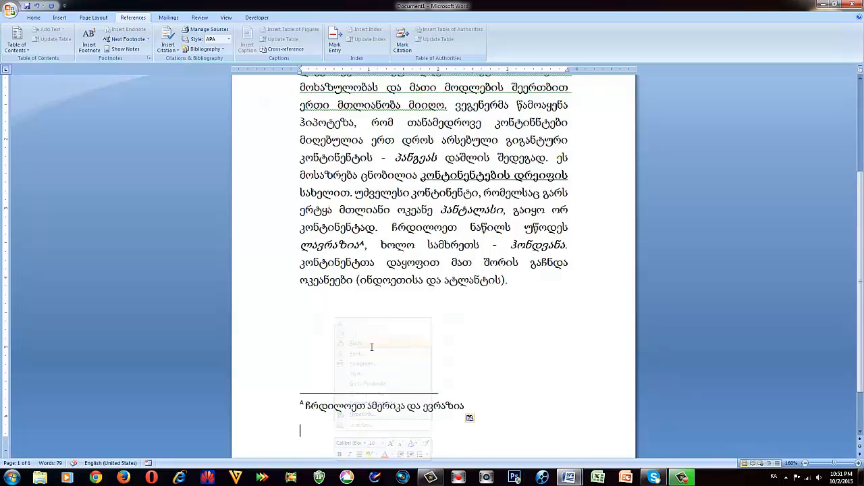
Set the font size of footnote A's text to 9
{"action": "left_click_drag", "start_coordinate": [464, 459], "coordinate": [333, 406]}
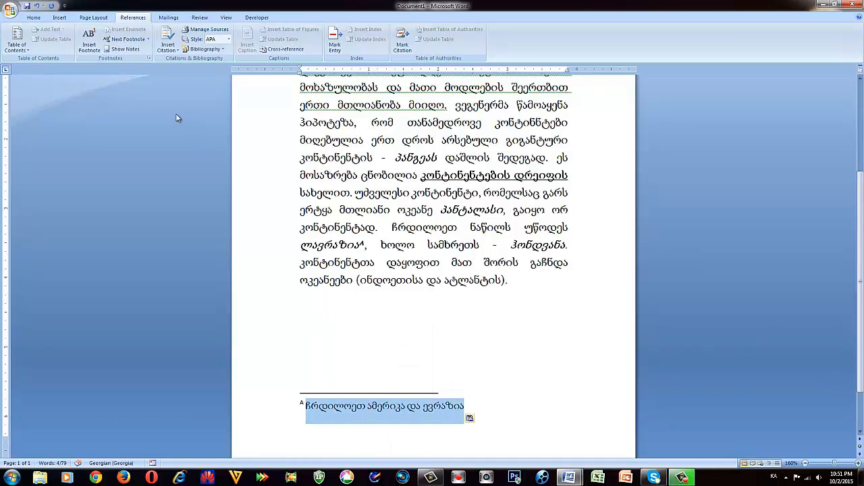
{"action": "left_click", "coordinate": [33, 17]}
{"action": "left_click", "coordinate": [150, 33]}
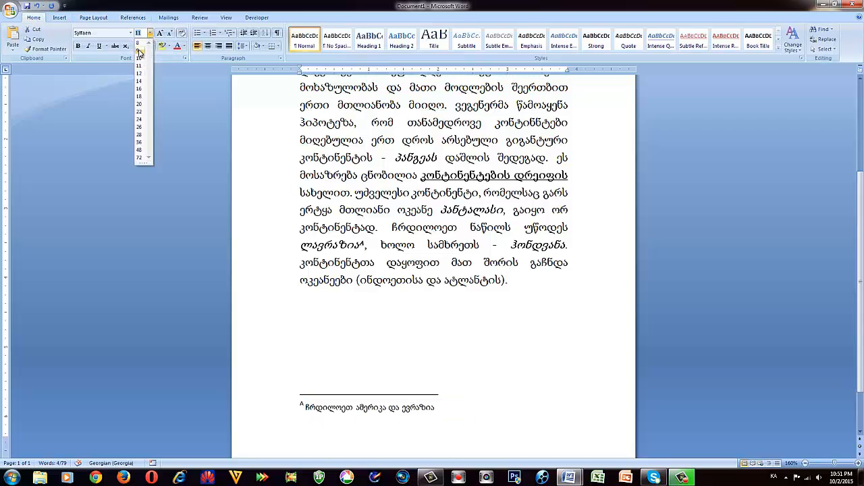
{"action": "left_click", "coordinate": [139, 50]}
{"action": "left_click", "coordinate": [460, 410]}
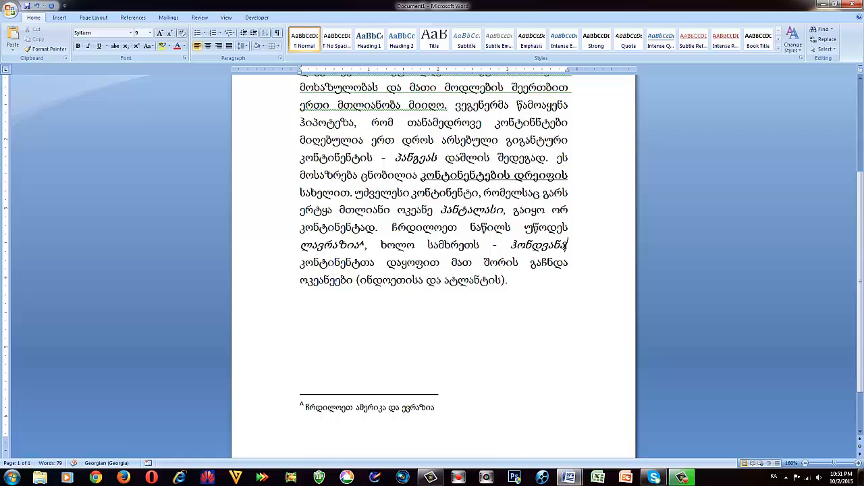
Insert a footnote after the word ჰონდვანა and remove the empty line between the two footnotes
{"action": "left_click", "coordinate": [127, 18]}
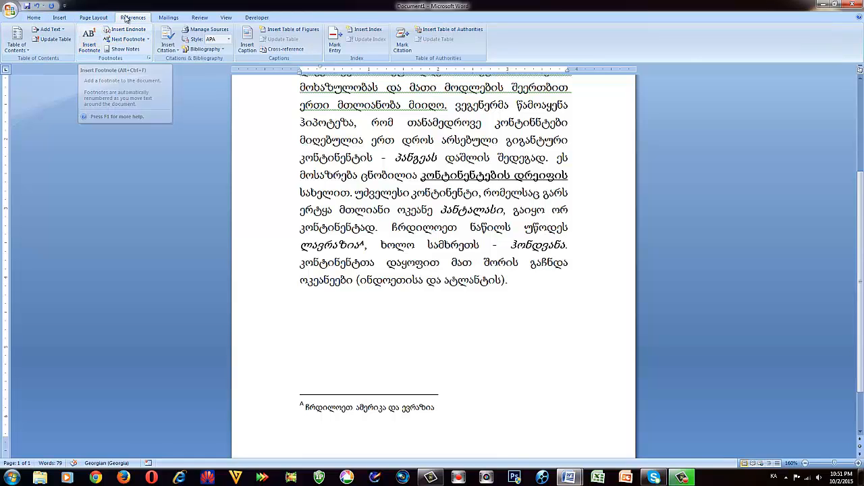
{"action": "left_click", "coordinate": [96, 46]}
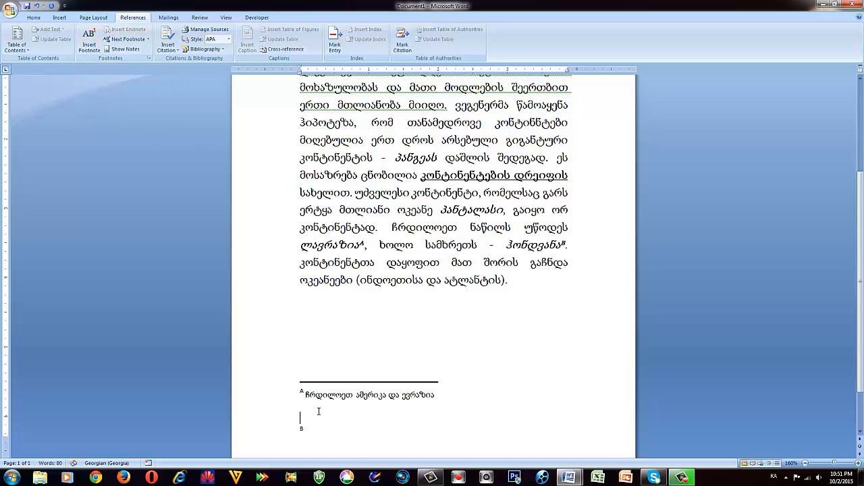
{"action": "key", "text": "BackSpace"}
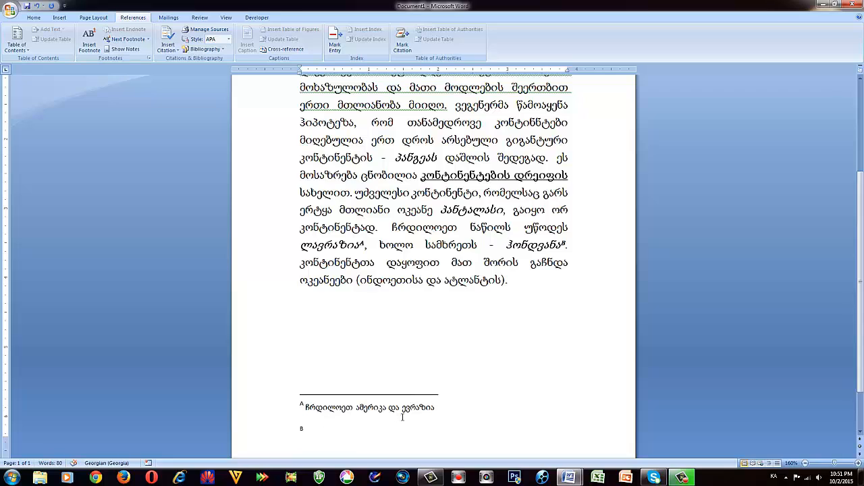
{"action": "key", "text": "Delete"}
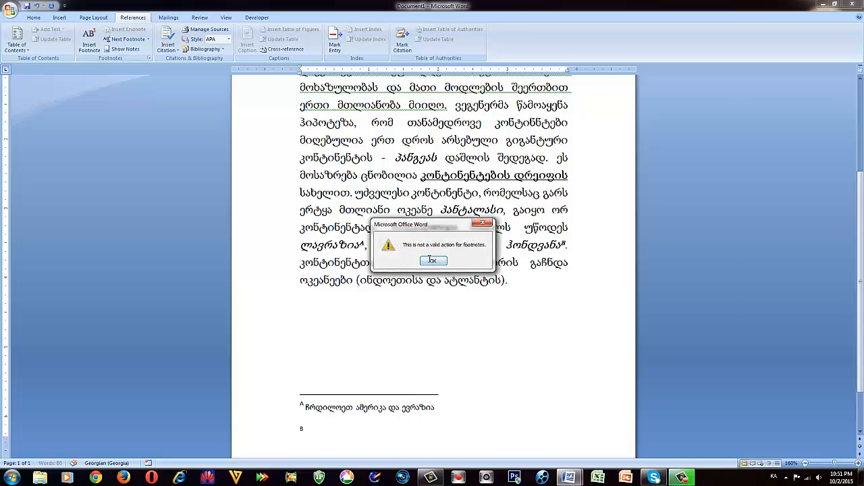
{"action": "left_click", "coordinate": [432, 260]}
{"action": "left_click", "coordinate": [353, 431]}
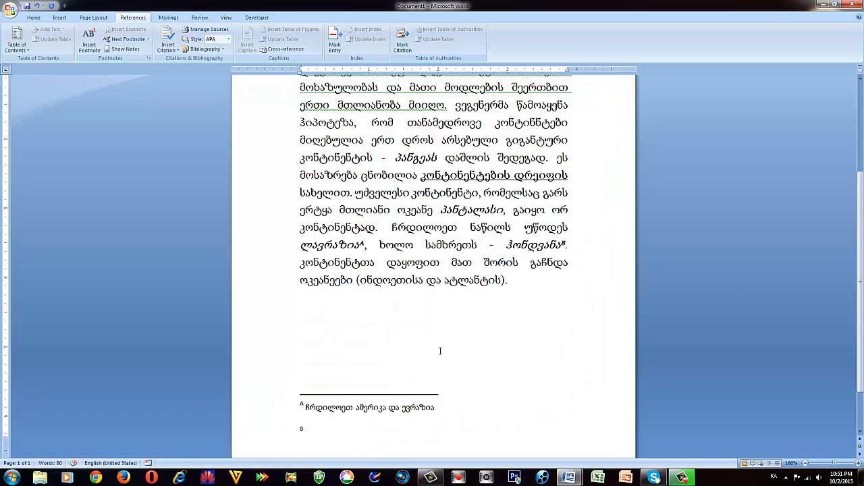
Switch to the txt document and copy the line სამხრეთ ამერიკა, აფრიკა ავსტრალია ანტაქტიდა below the paragraph
{"action": "left_click", "coordinate": [578, 472]}
{"action": "mouse_move", "coordinate": [585, 440]}
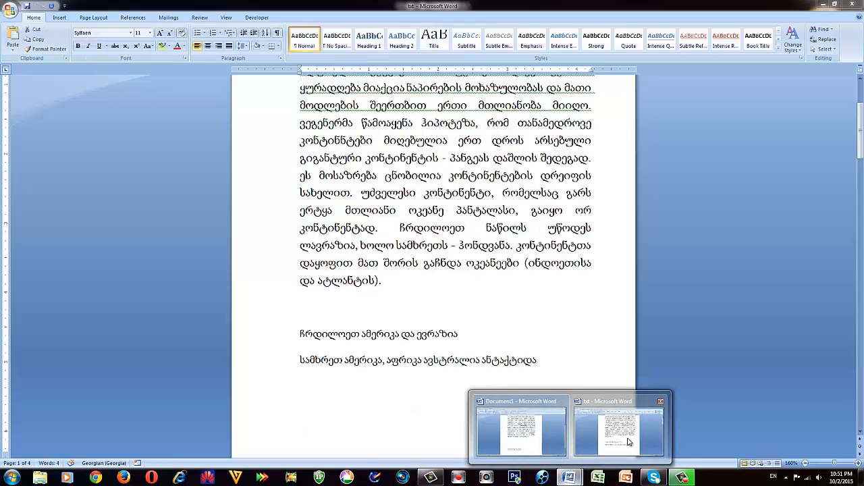
{"action": "left_click", "coordinate": [348, 430]}
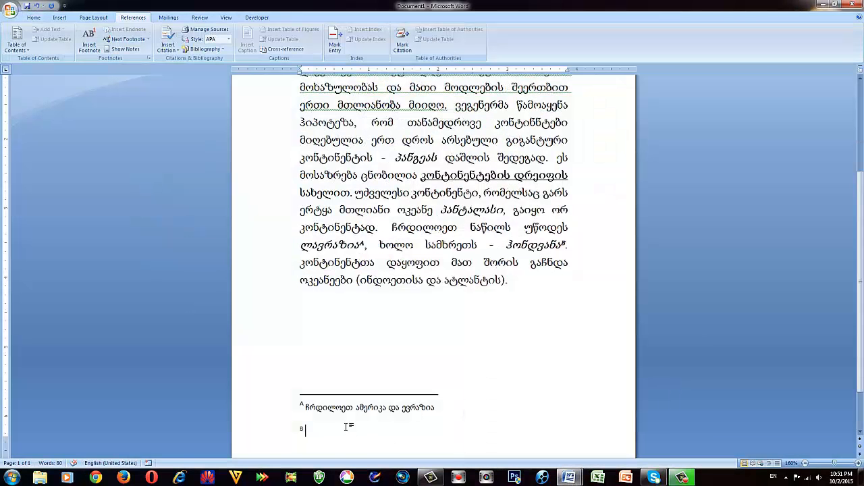
{"action": "left_click", "coordinate": [570, 477]}
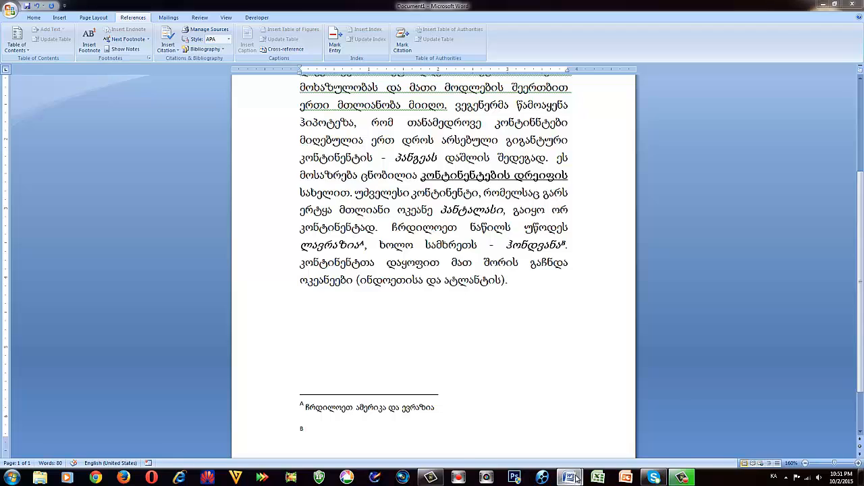
{"action": "left_click", "coordinate": [612, 446]}
{"action": "left_click_drag", "start_coordinate": [540, 360], "coordinate": [316, 365]}
{"action": "right_click", "coordinate": [315, 365]}
{"action": "left_click", "coordinate": [331, 256]}
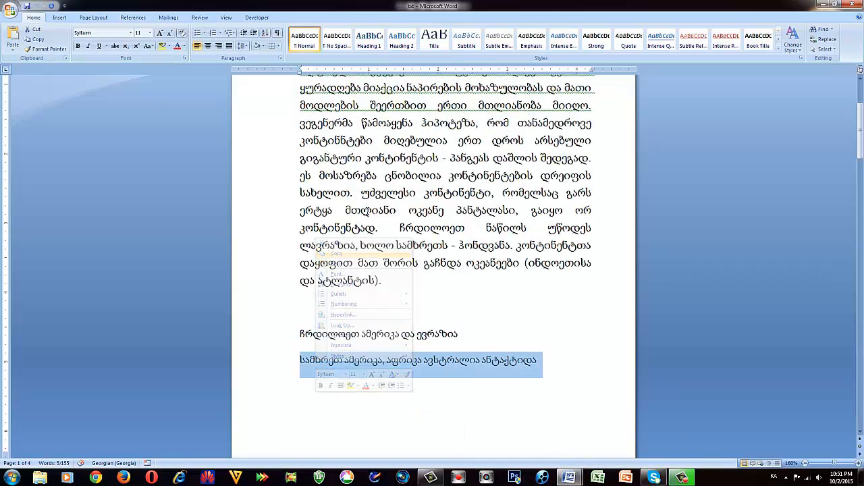
Return to Document1, paste the copied line as the text of footnote B and remove the empty line below it
{"action": "left_click", "coordinate": [569, 477]}
{"action": "left_click", "coordinate": [520, 439]}
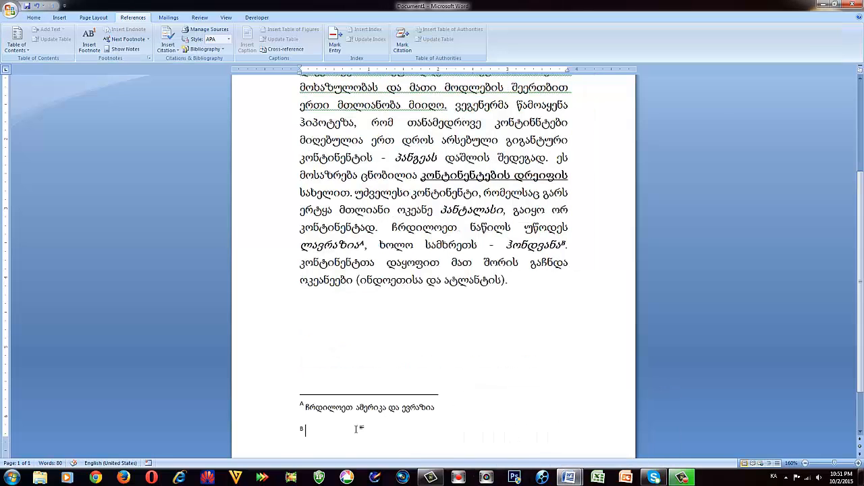
{"action": "right_click", "coordinate": [344, 428]}
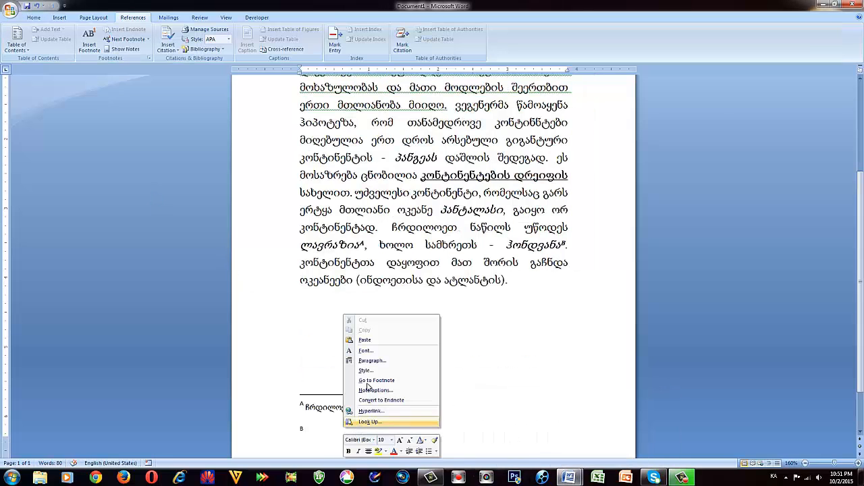
{"action": "left_click", "coordinate": [362, 338]}
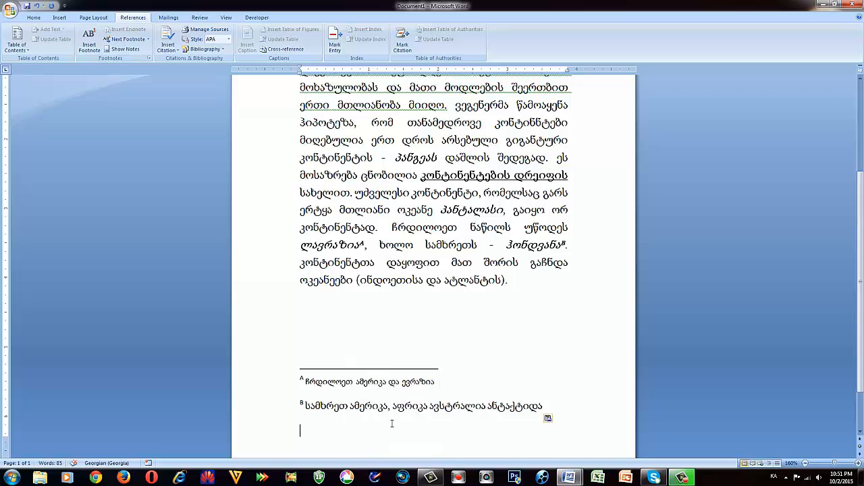
{"action": "key", "text": "BackSpace"}
Set the font size of footnote B's text to 9
{"action": "left_click_drag", "start_coordinate": [544, 419], "coordinate": [304, 426]}
{"action": "left_click", "coordinate": [33, 18]}
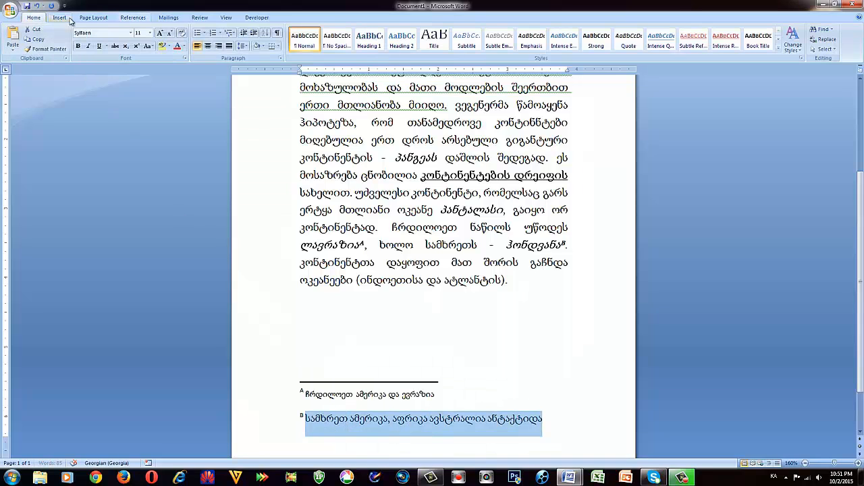
{"action": "left_click", "coordinate": [150, 32]}
{"action": "left_click", "coordinate": [139, 50]}
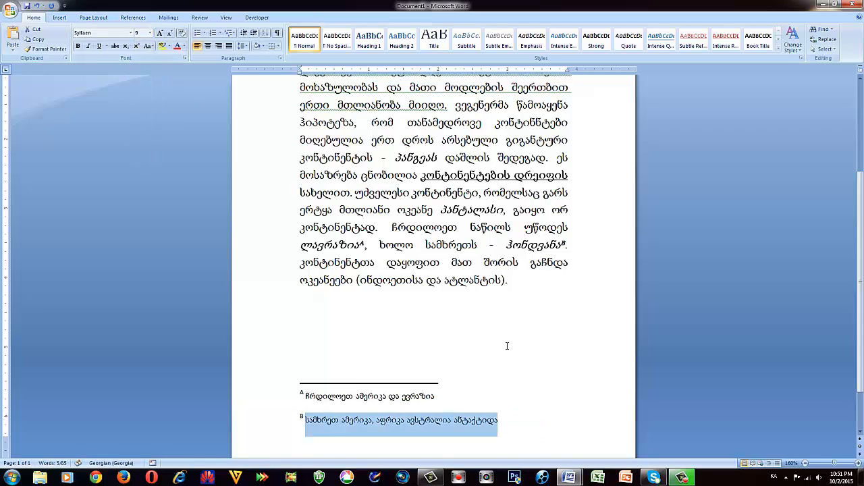
{"action": "left_click", "coordinate": [507, 346]}
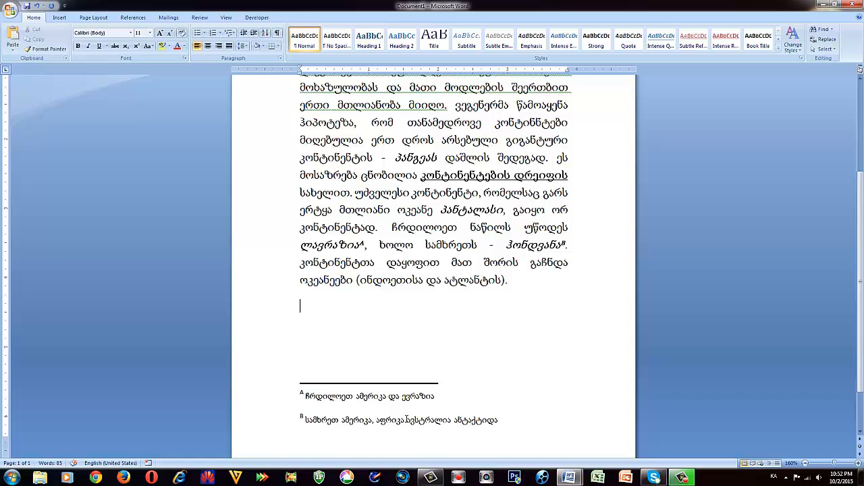
{"action": "left_click", "coordinate": [437, 403]}
Draw an oval shape about 1.32" high and 1.29" wide over the right part of the paragraph
{"action": "scroll", "coordinate": [461, 423], "scroll_direction": "up", "scroll_amount": 4}
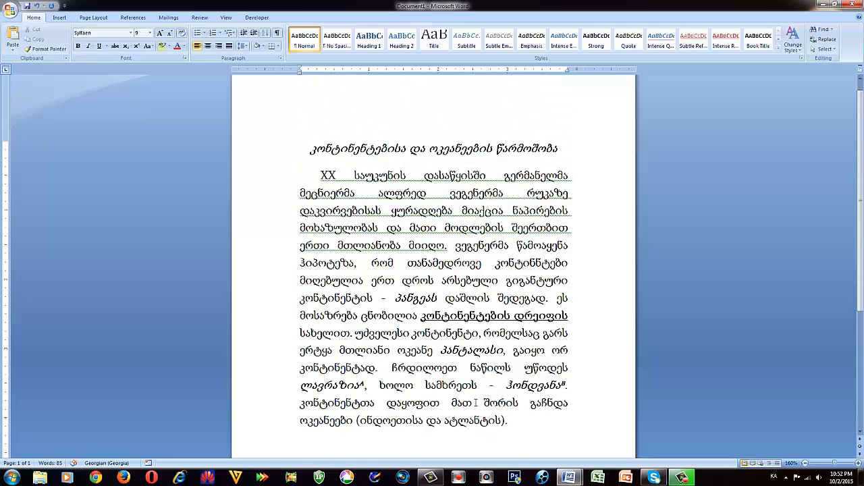
{"action": "left_click", "coordinate": [407, 233]}
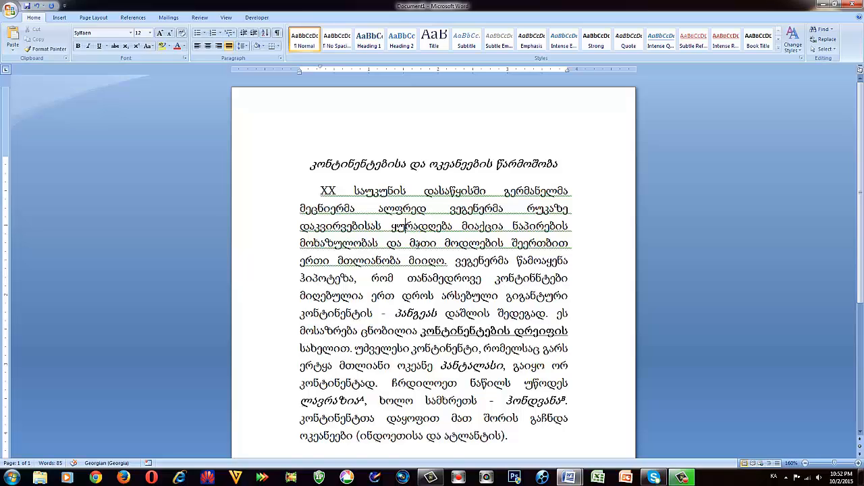
{"action": "left_click", "coordinate": [59, 17]}
{"action": "left_click", "coordinate": [134, 40]}
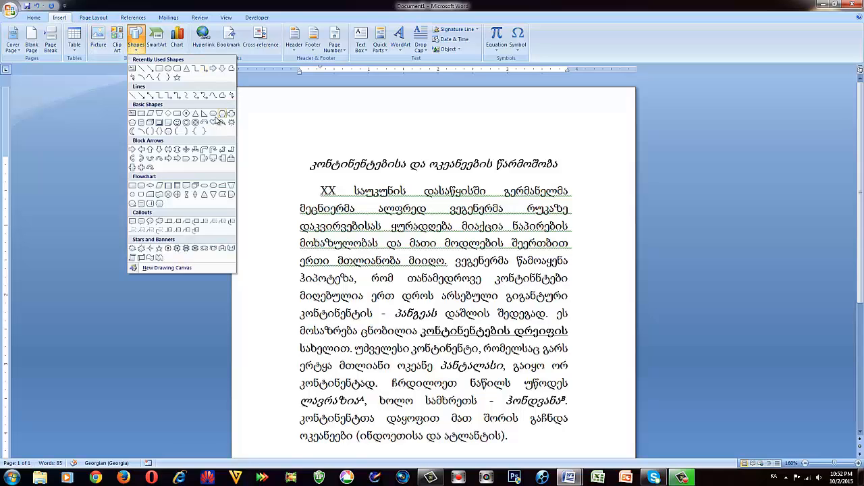
{"action": "left_click", "coordinate": [168, 69]}
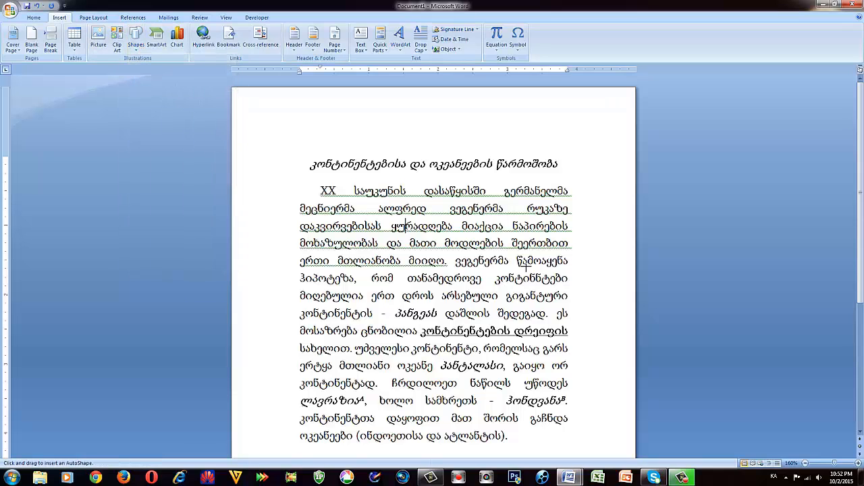
{"action": "left_click_drag", "start_coordinate": [574, 346], "coordinate": [572, 349]}
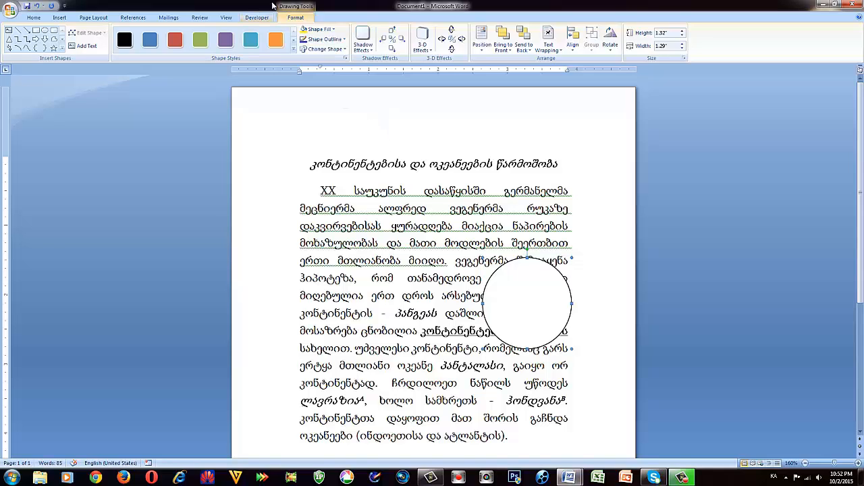
Place the circle at the middle right of the page and apply Square text wrapping to it
{"action": "left_click", "coordinate": [482, 47]}
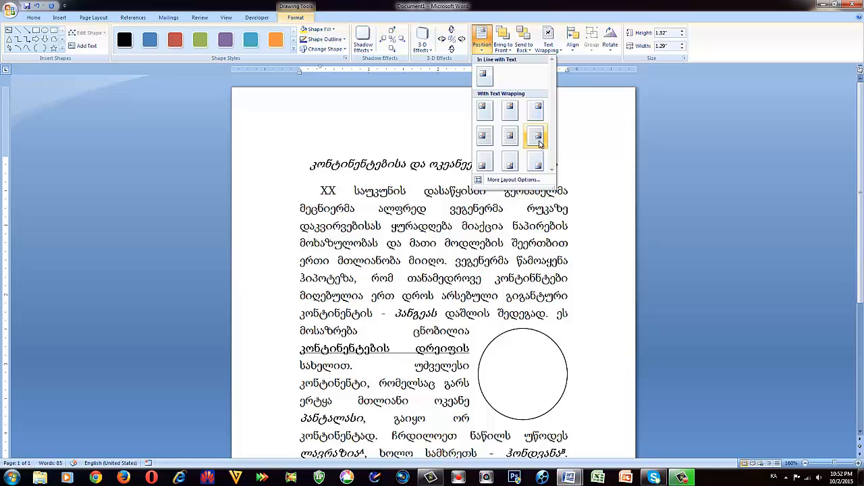
{"action": "left_click", "coordinate": [539, 143]}
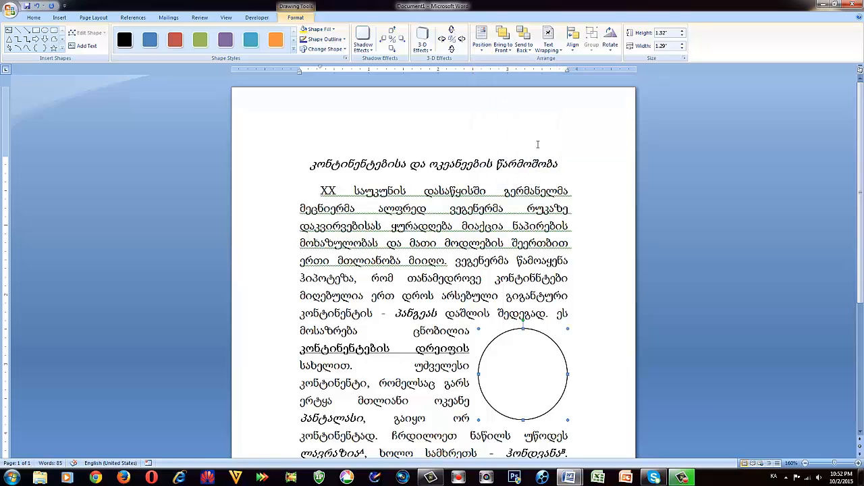
{"action": "left_click", "coordinate": [549, 44]}
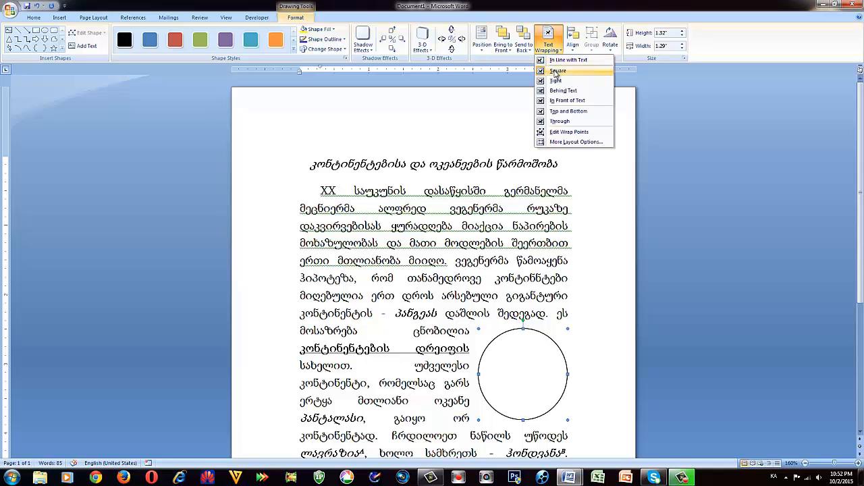
{"action": "left_click", "coordinate": [556, 71]}
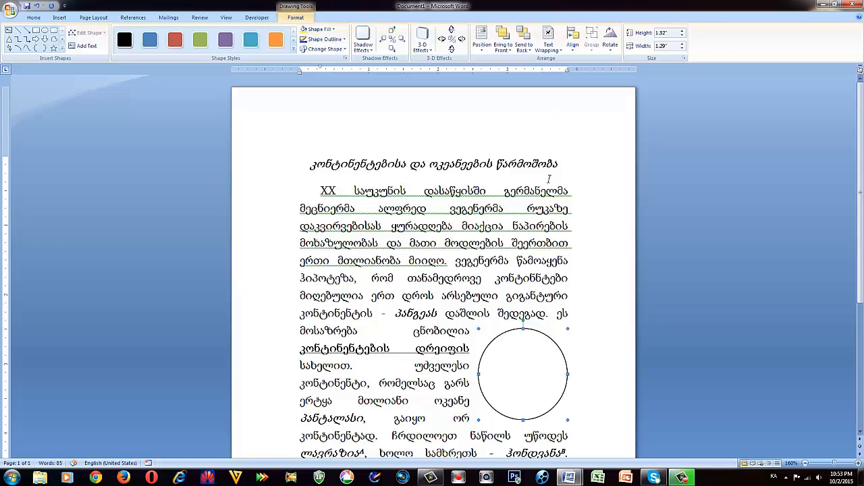
Set the circle's height to 1.57" and copy that value
{"action": "left_click", "coordinate": [668, 36]}
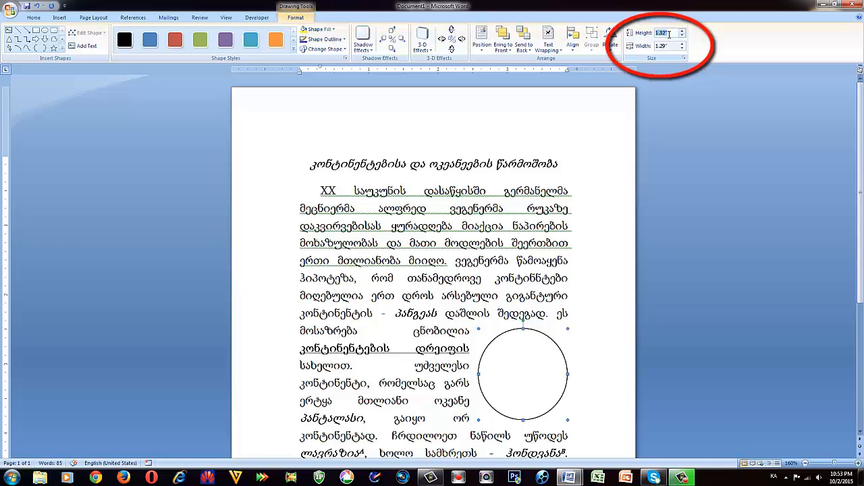
{"action": "type", "text": "1.57"}
{"action": "left_click_drag", "start_coordinate": [668, 34], "coordinate": [657, 35]}
{"action": "right_click", "coordinate": [657, 35]}
{"action": "left_click", "coordinate": [677, 52]}
Try to paste the copied height value as the circle's width
{"action": "left_click", "coordinate": [665, 46]}
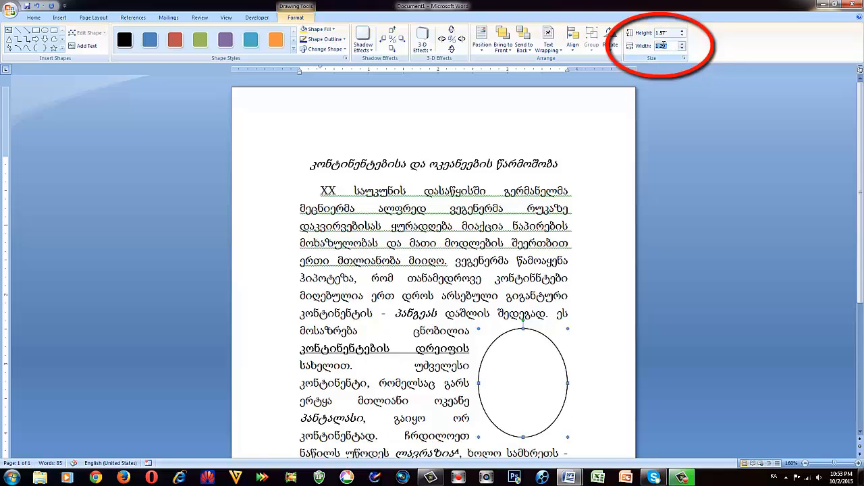
{"action": "type", "text": "1.29"}
{"action": "left_click_drag", "start_coordinate": [670, 47], "coordinate": [656, 45]}
{"action": "right_click", "coordinate": [664, 47]}
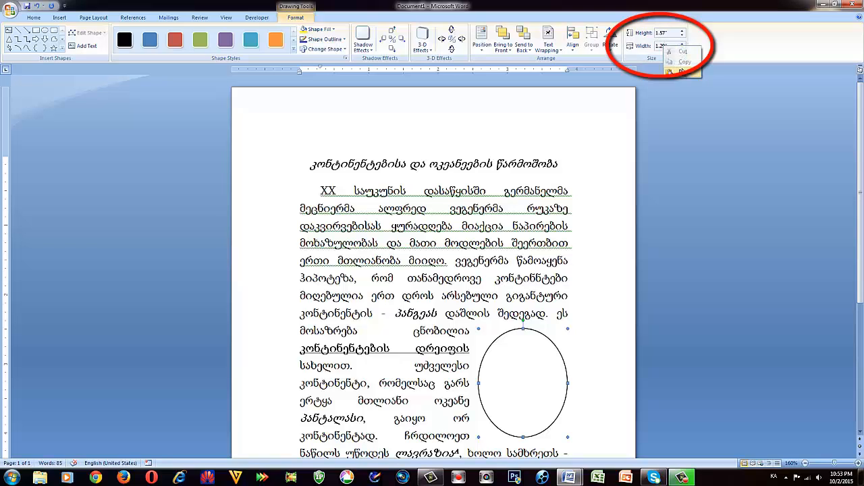
{"action": "left_click", "coordinate": [682, 71]}
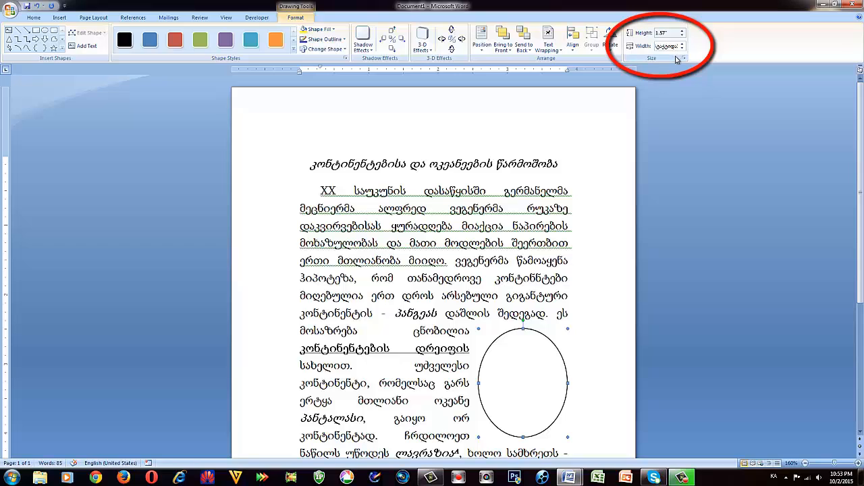
Replace the circle's width with 1.57" and apply the new size
{"action": "left_click", "coordinate": [678, 60]}
{"action": "left_click_drag", "start_coordinate": [671, 46], "coordinate": [643, 47]}
{"action": "type", "text": "1.57"}
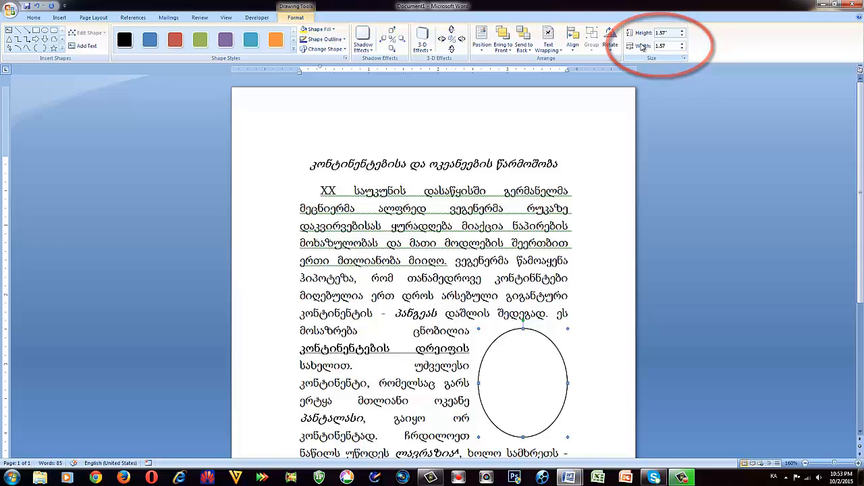
{"action": "left_click", "coordinate": [501, 225]}
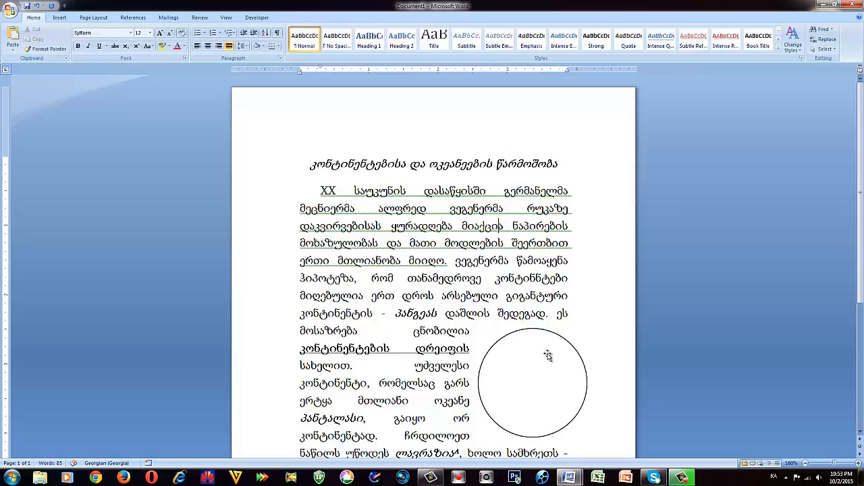
Realign the resized circle to the middle-right position with text wrapping so it stays inside the margin
{"action": "left_click", "coordinate": [510, 344]}
{"action": "left_click", "coordinate": [482, 42]}
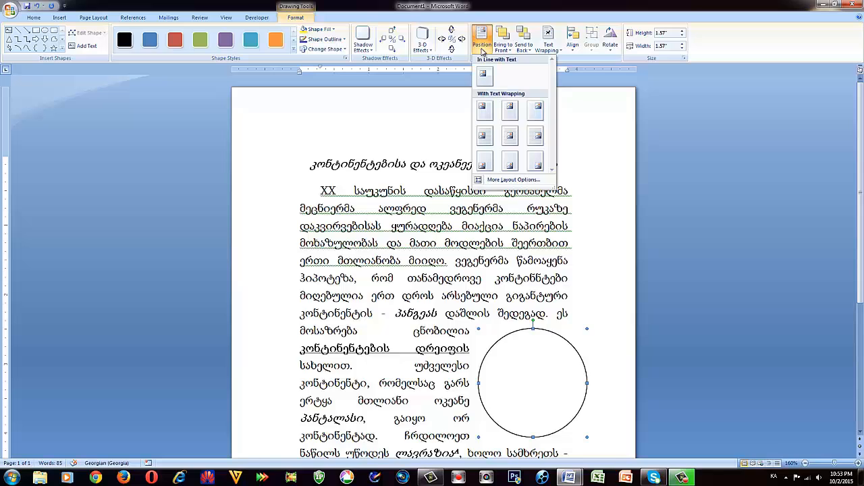
{"action": "left_click", "coordinate": [541, 134]}
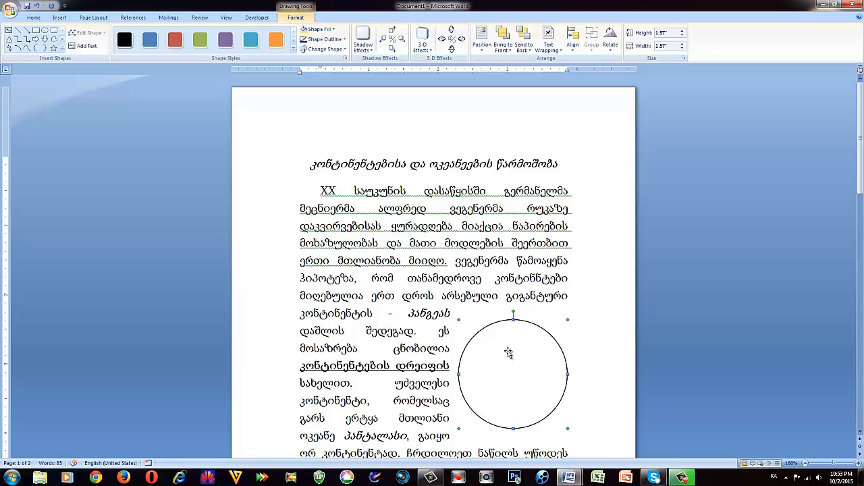
Fill the circle with a light tint of the Dark Blue, Text 2 theme colour
{"action": "left_click", "coordinate": [331, 31]}
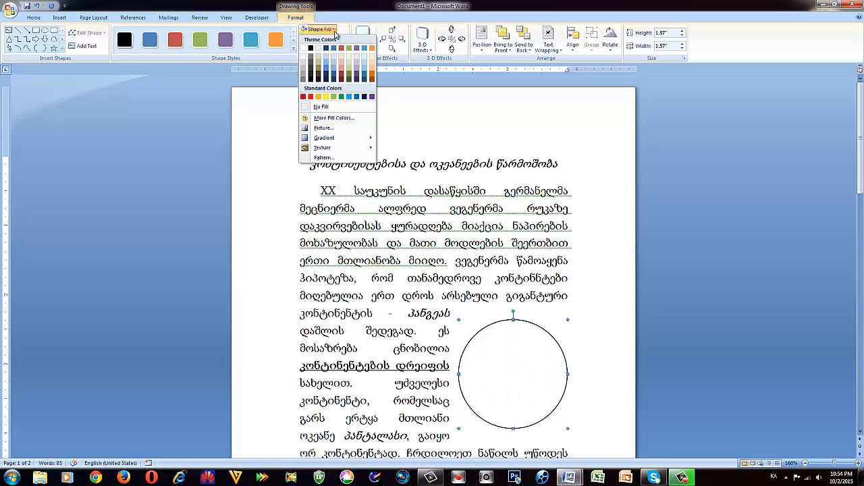
{"action": "left_click", "coordinate": [328, 64]}
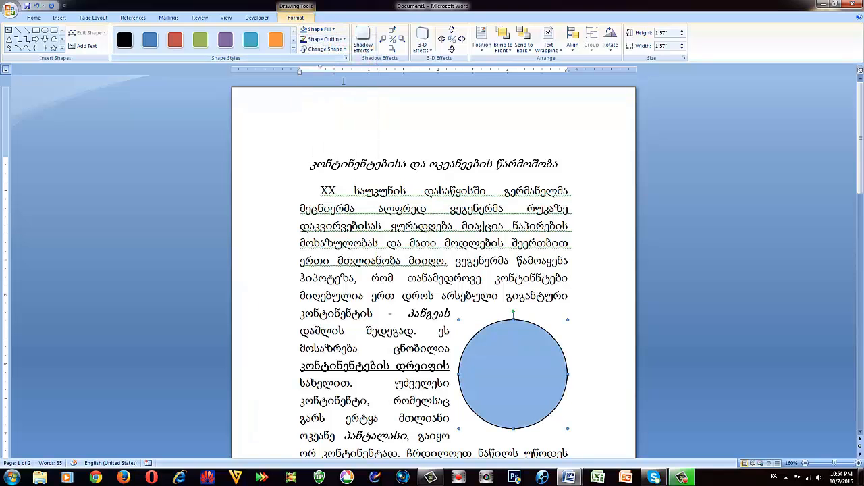
{"action": "left_click", "coordinate": [346, 40]}
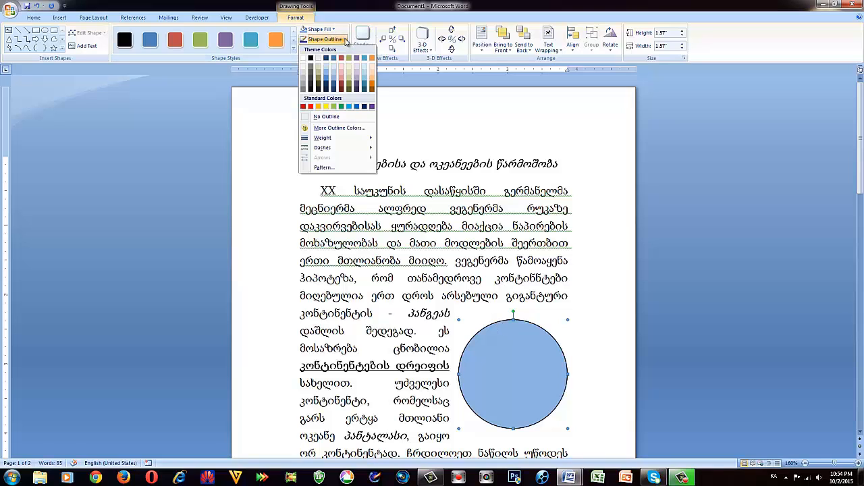
{"action": "left_click", "coordinate": [327, 77]}
{"action": "left_click", "coordinate": [322, 30]}
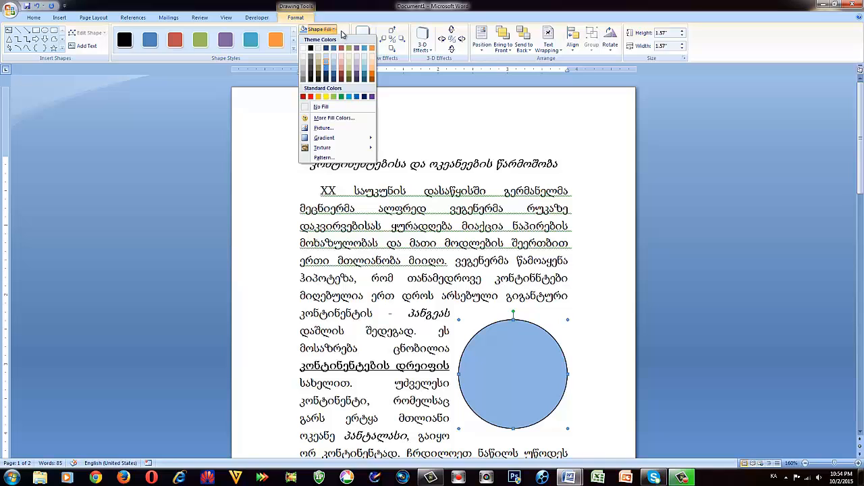
{"action": "left_click", "coordinate": [343, 31]}
{"action": "left_click", "coordinate": [327, 50]}
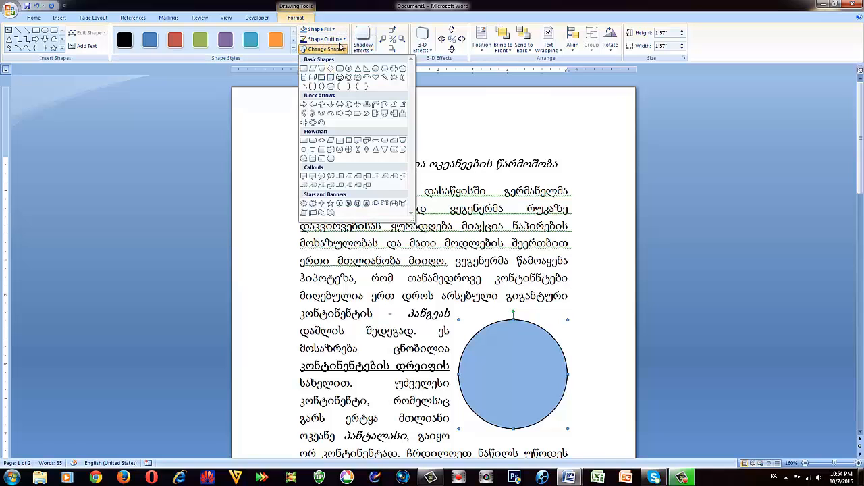
{"action": "left_click", "coordinate": [325, 39]}
{"action": "left_click", "coordinate": [336, 31]}
{"action": "left_click", "coordinate": [335, 31]}
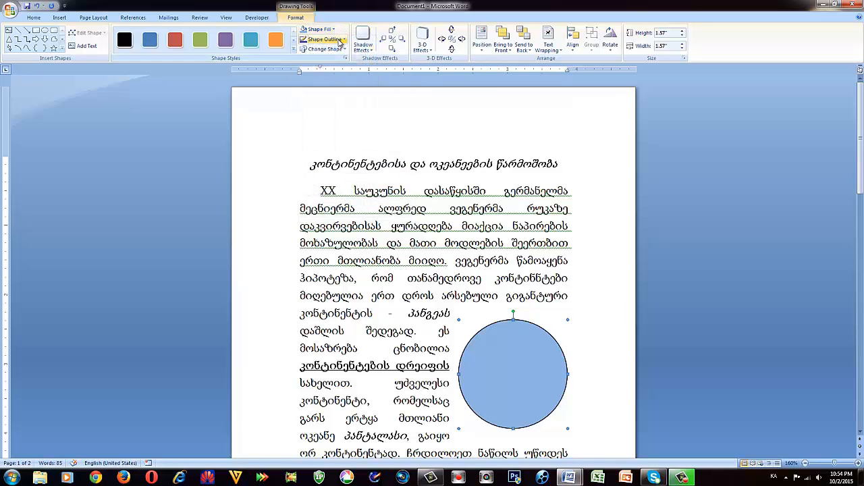
Set the circle's outline colour to Dark Blue, Text 2, Lighter 40%
{"action": "left_click", "coordinate": [326, 39]}
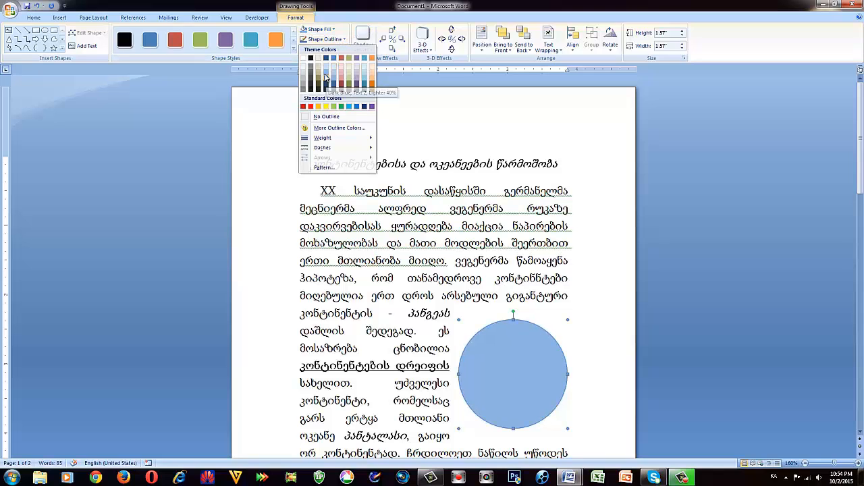
{"action": "left_click", "coordinate": [327, 79]}
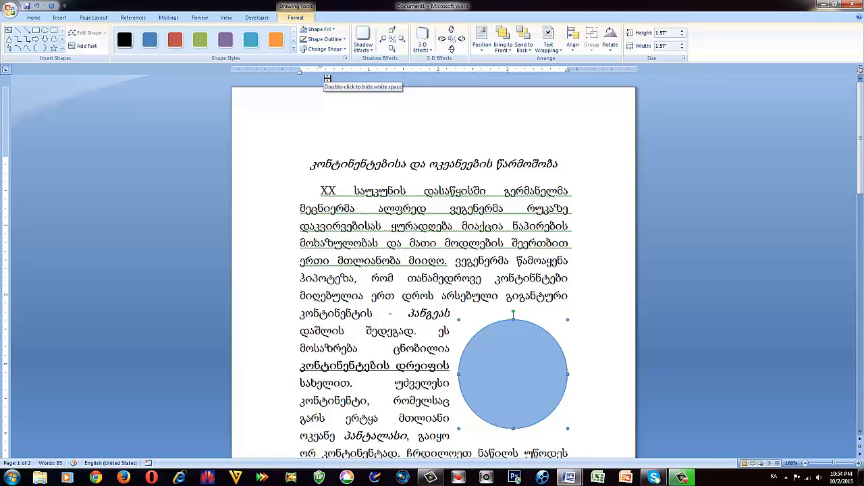
Draw a text box about 0.72" high and 1.36" wide overlapping the circle's right half
{"action": "left_click", "coordinate": [64, 20]}
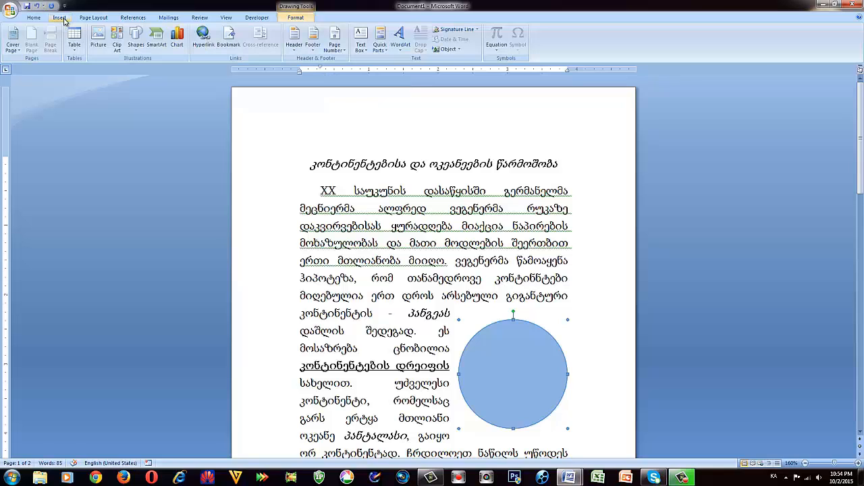
{"action": "left_click", "coordinate": [136, 39]}
{"action": "left_click", "coordinate": [133, 68]}
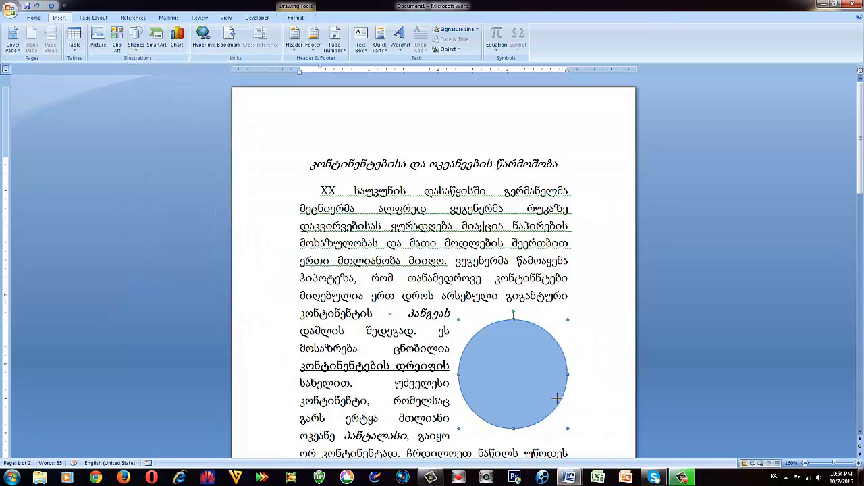
{"action": "left_click_drag", "start_coordinate": [511, 353], "coordinate": [608, 404]}
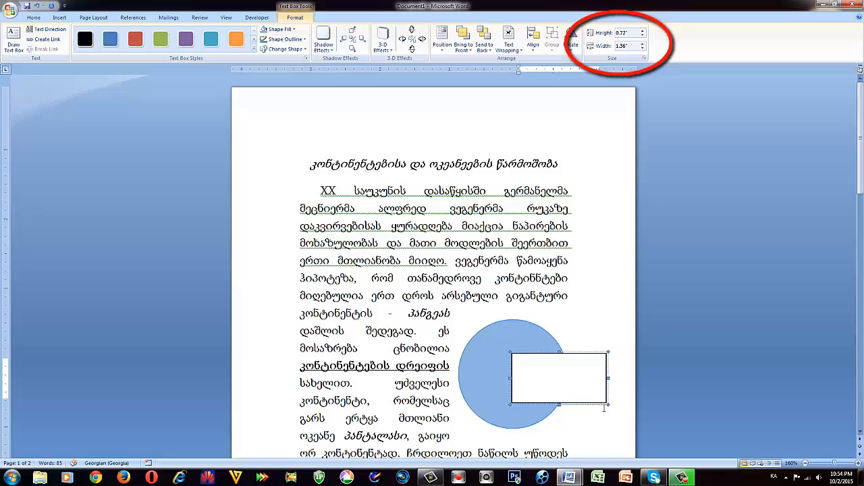
Resize the text box to 0.78" high and 1.57" wide
{"action": "left_click", "coordinate": [627, 32]}
{"action": "left_click", "coordinate": [633, 46]}
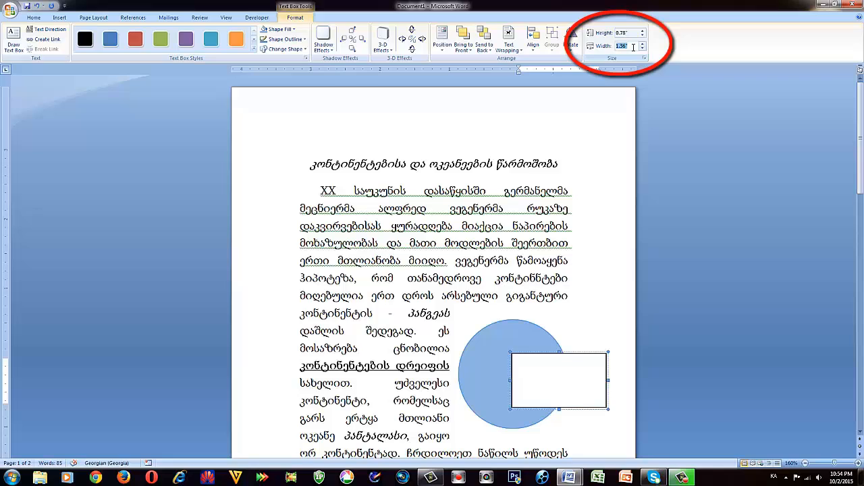
{"action": "type", "text": "1.54"}
{"action": "left_click", "coordinate": [580, 270]}
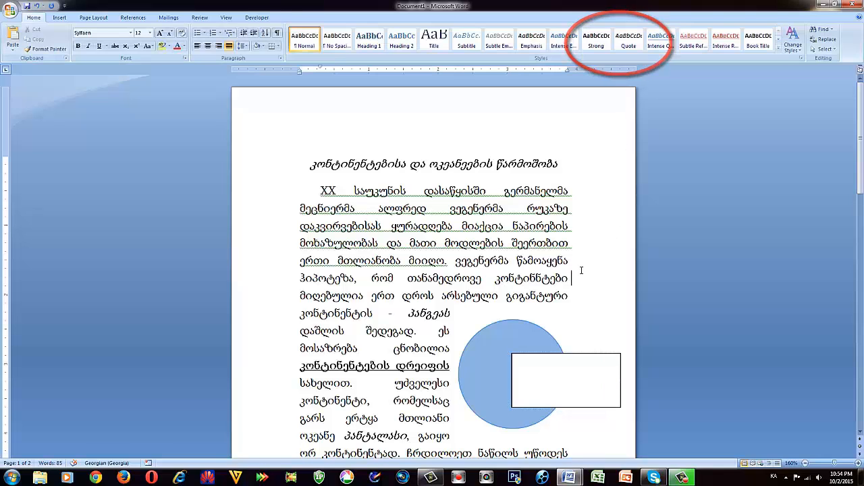
Shift the text box slightly up and left over the circle and give it a blue theme-colour outline matching the circle's
{"action": "left_click", "coordinate": [549, 351]}
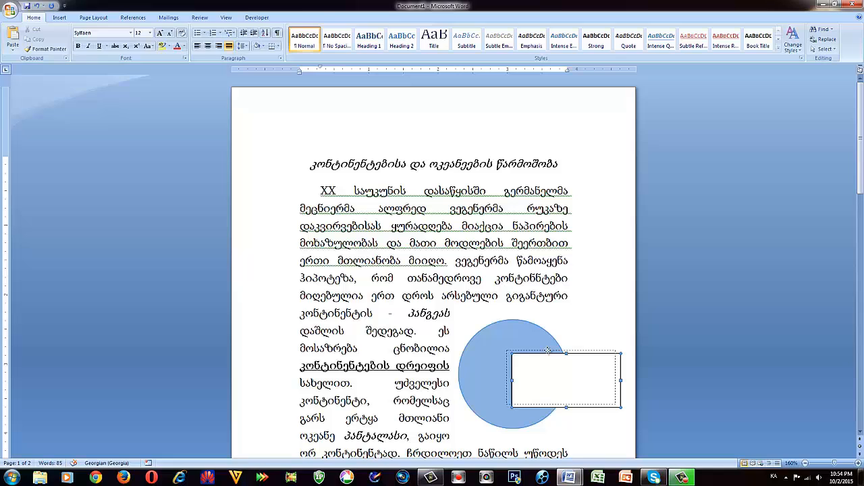
{"action": "left_click", "coordinate": [548, 350]}
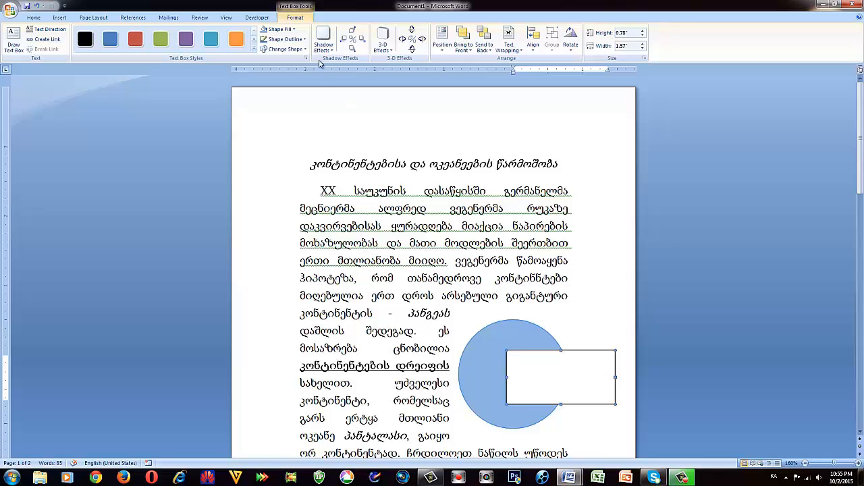
{"action": "left_click", "coordinate": [304, 40]}
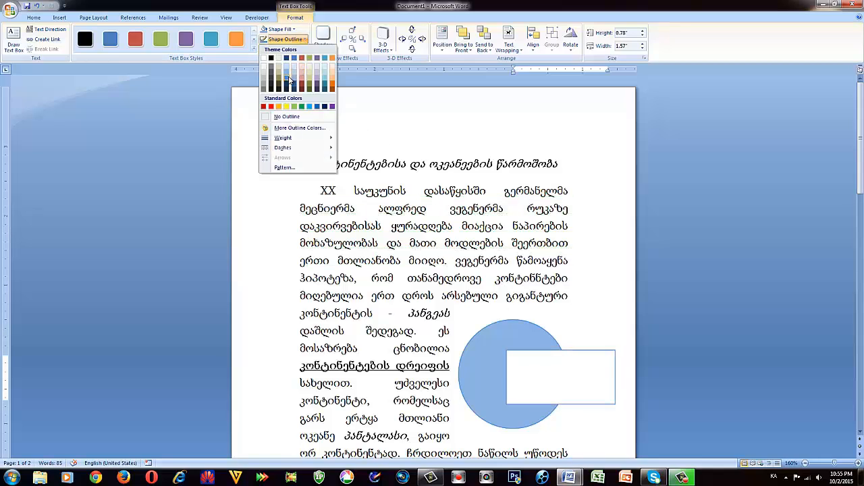
{"action": "left_click", "coordinate": [291, 79]}
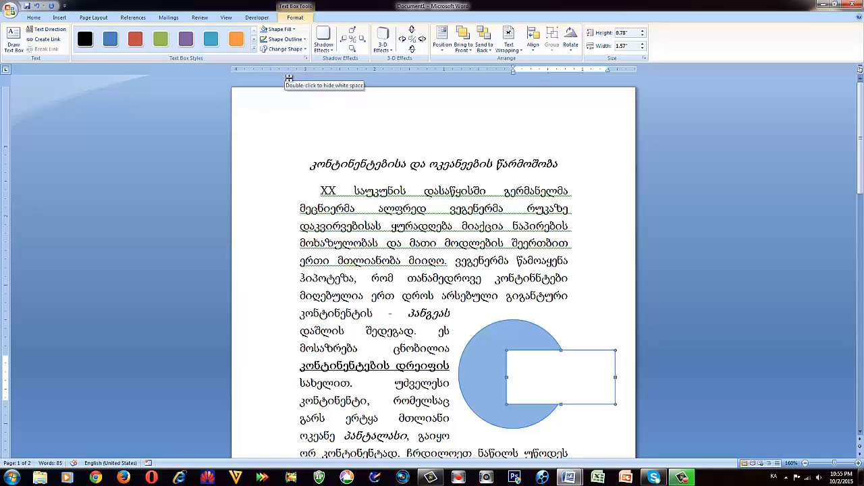
Set the empty text box's font size to 9 and its line spacing to single
{"action": "left_click", "coordinate": [531, 364]}
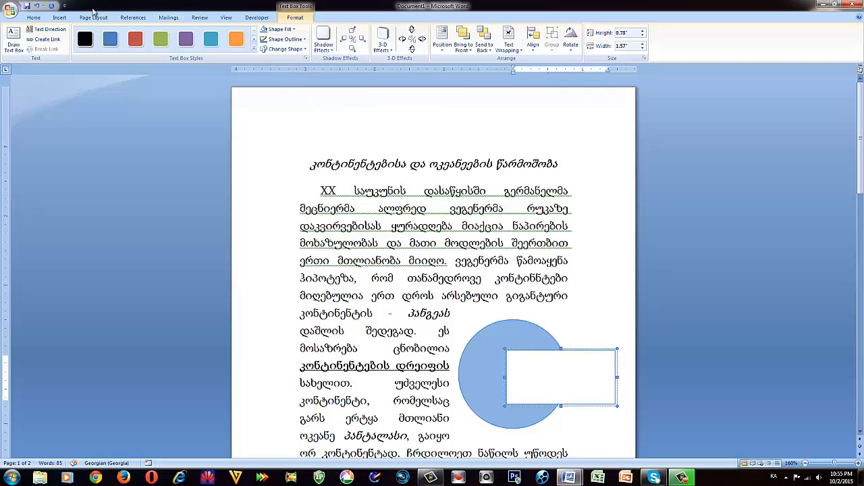
{"action": "left_click", "coordinate": [34, 17]}
{"action": "left_click", "coordinate": [150, 32]}
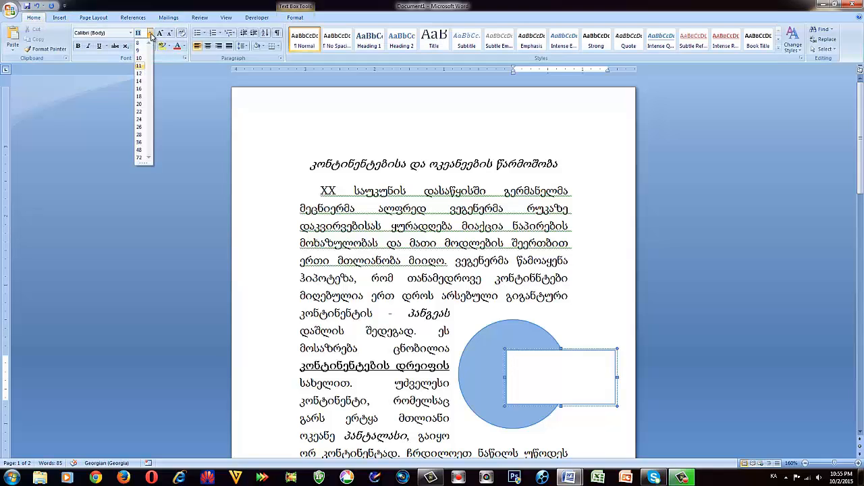
{"action": "left_click", "coordinate": [144, 52]}
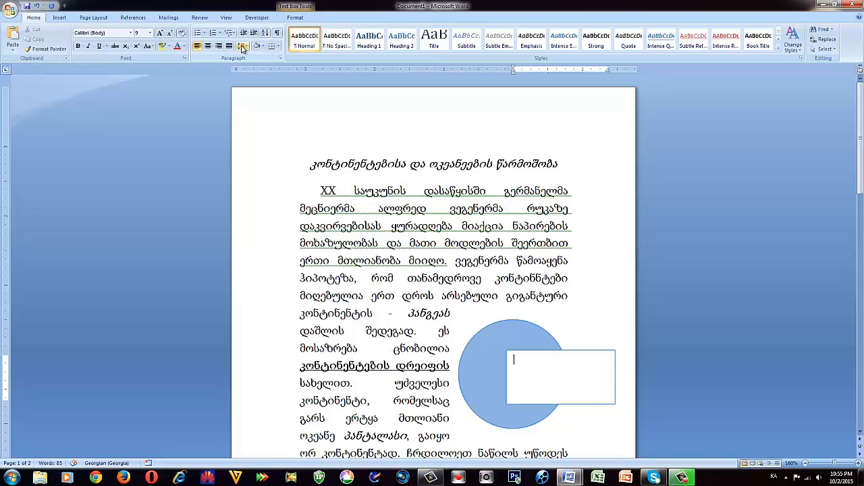
{"action": "left_click", "coordinate": [246, 47]}
{"action": "left_click", "coordinate": [254, 58]}
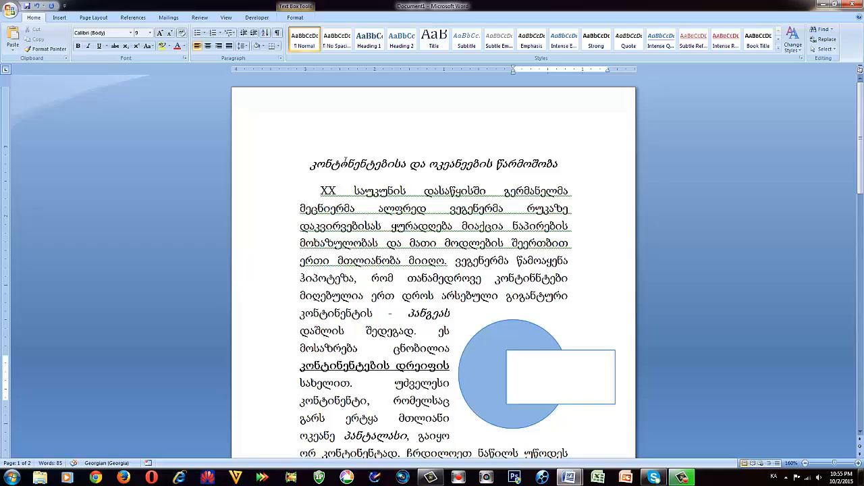
Enter "ხმელეთის ზედაპირი: 148,94 მლნ კმ2 (29%)" in the text box and make the 2 after კმ superscript
{"action": "type", "text": "ხე"}
{"action": "type", "text": "ელეთის ზ"}
{"action": "type", "text": "ე"}
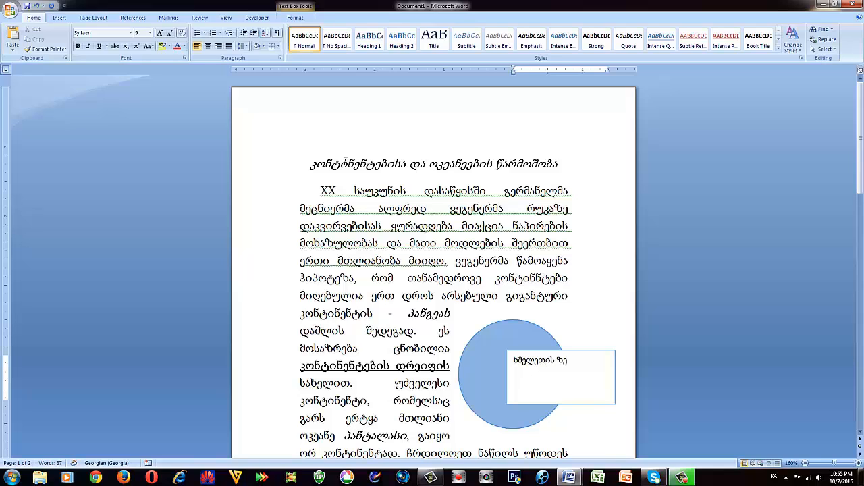
{"action": "type", "text": "დაპირი: 148"}
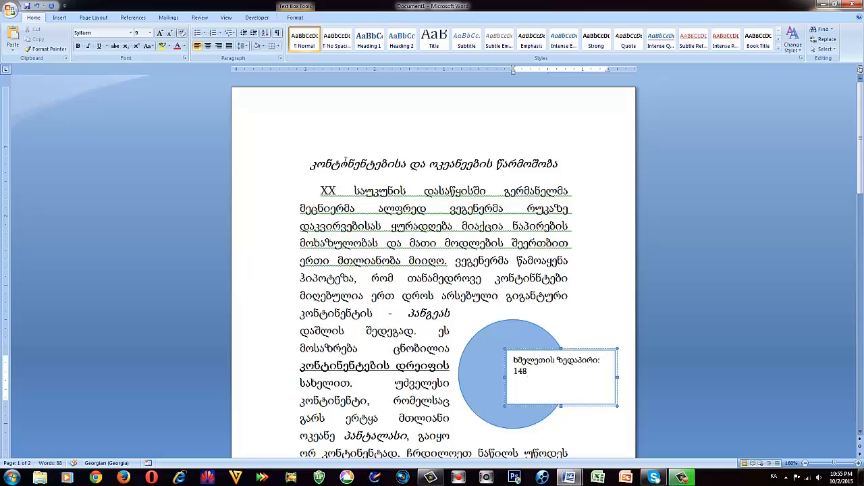
{"action": "type", "text": ",94 მლნ კმ2 (29%)"}
{"action": "left_click_drag", "start_coordinate": [571, 372], "coordinate": [566, 371]}
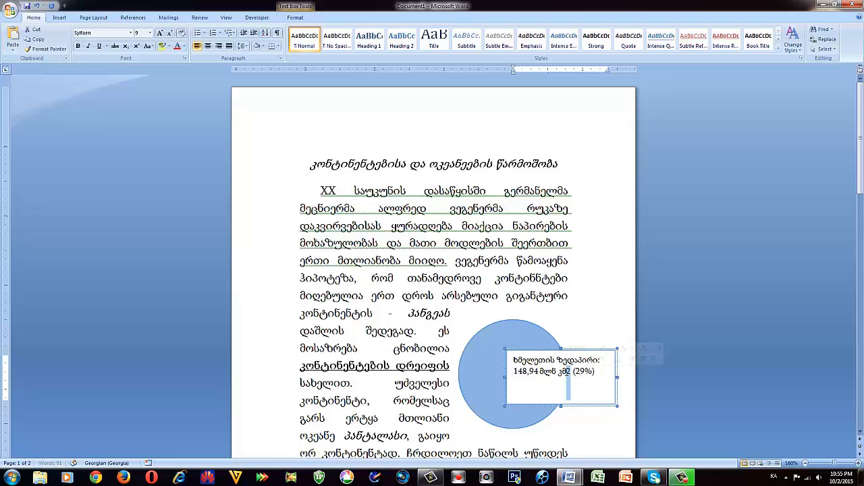
{"action": "left_click", "coordinate": [137, 46]}
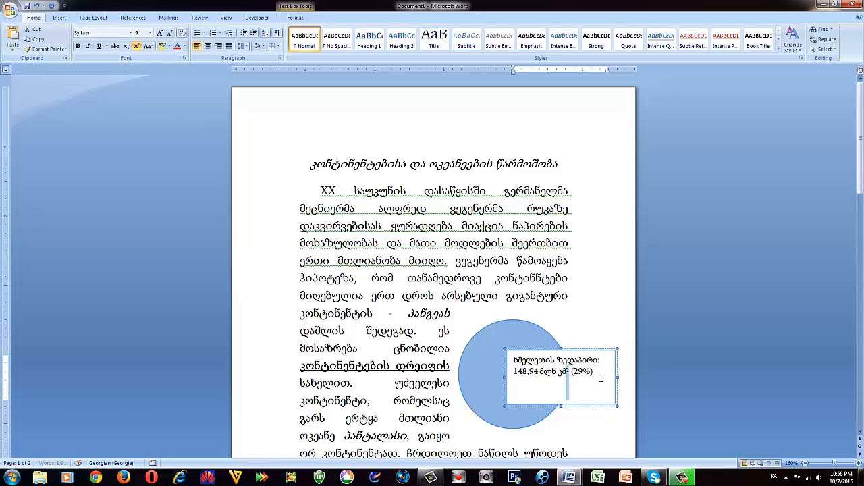
Add the heading "ჰაერის ტემპერატურა:" on a new line below the land-surface figure, followed by a line break
{"action": "left_click", "coordinate": [597, 375]}
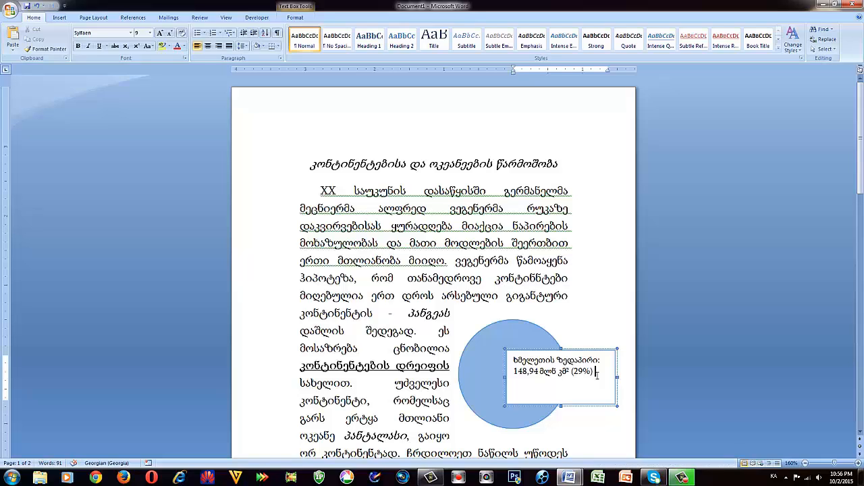
{"action": "key", "text": "Return"}
{"action": "key", "text": "BackSpace"}
{"action": "key", "text": "Return"}
{"action": "type", "text": "პერის ტემპერატურა"}
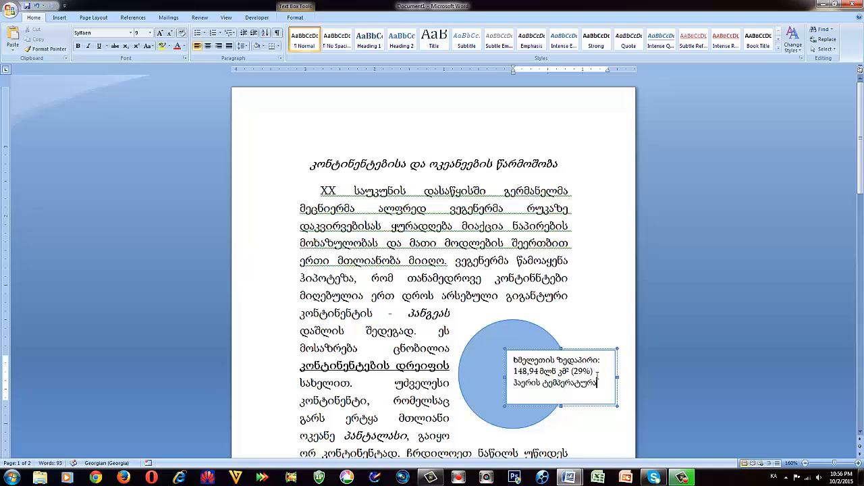
{"action": "type", "text": ":"}
{"action": "key", "text": "Return"}
Switch to English input and enter "min.:-890C; max.: 57,70C" on the text box's last line
{"action": "key", "text": "alt+shift"}
{"action": "type", "text": "mn"}
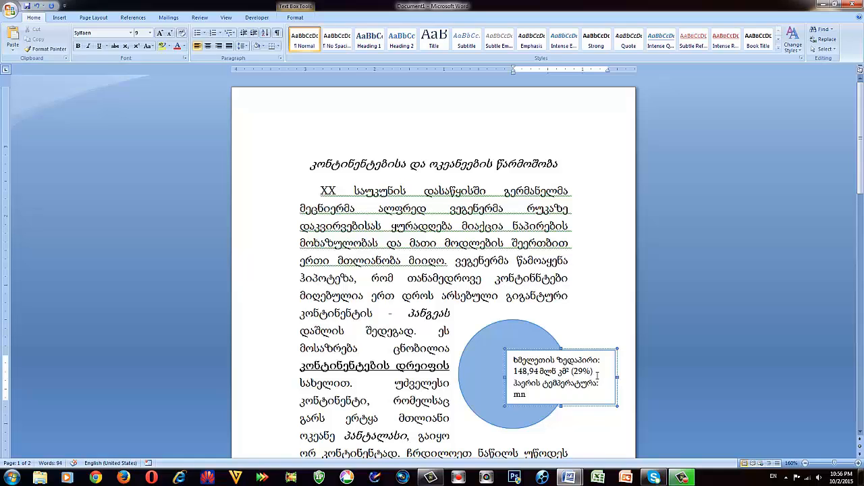
{"action": "type", "text": ".:"}
{"action": "type", "text": "-890V"}
{"action": "key", "text": "BackSpace"}
{"action": "type", "text": "C; max.: 57,70C"}
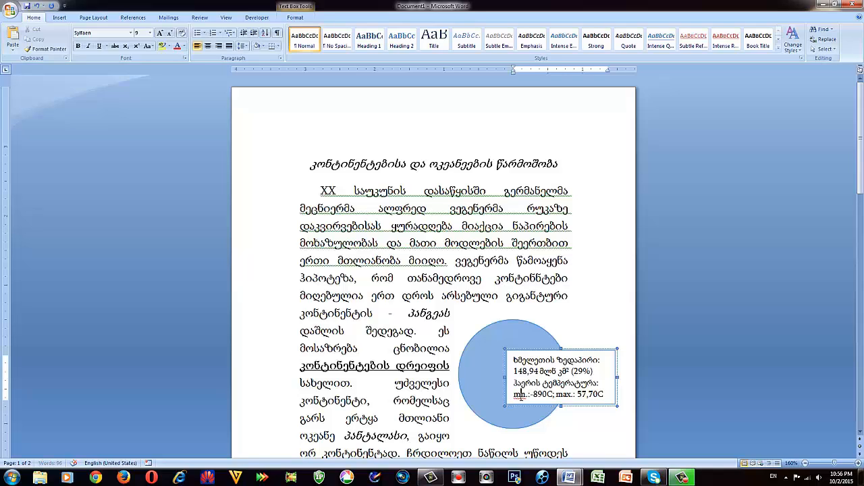
{"action": "left_click", "coordinate": [519, 395]}
{"action": "type", "text": "i"}
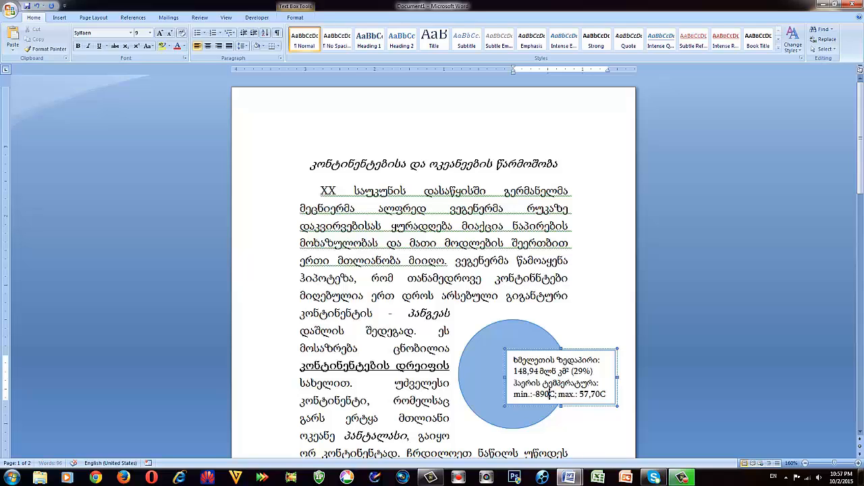
Superscript the zero before each C in the min. and max. temperatures so they read as degree signs
{"action": "left_click_drag", "start_coordinate": [551, 395], "coordinate": [546, 395]}
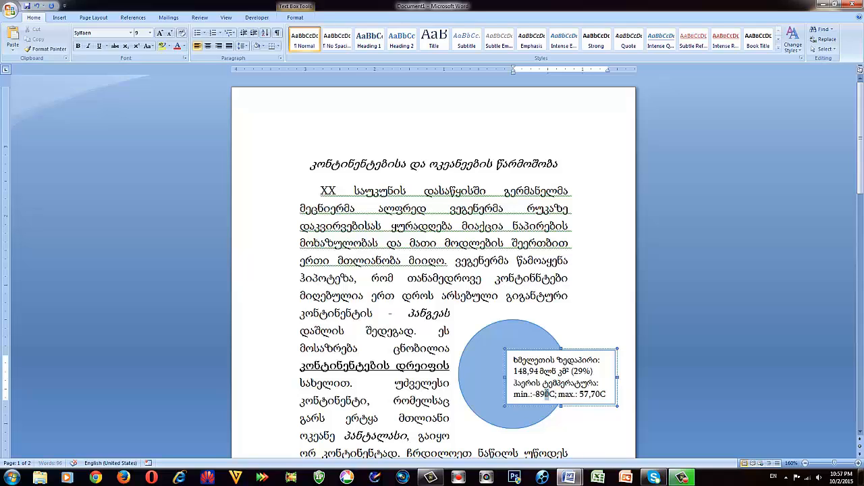
{"action": "left_click", "coordinate": [137, 47]}
{"action": "left_click_drag", "start_coordinate": [595, 395], "coordinate": [599, 394]}
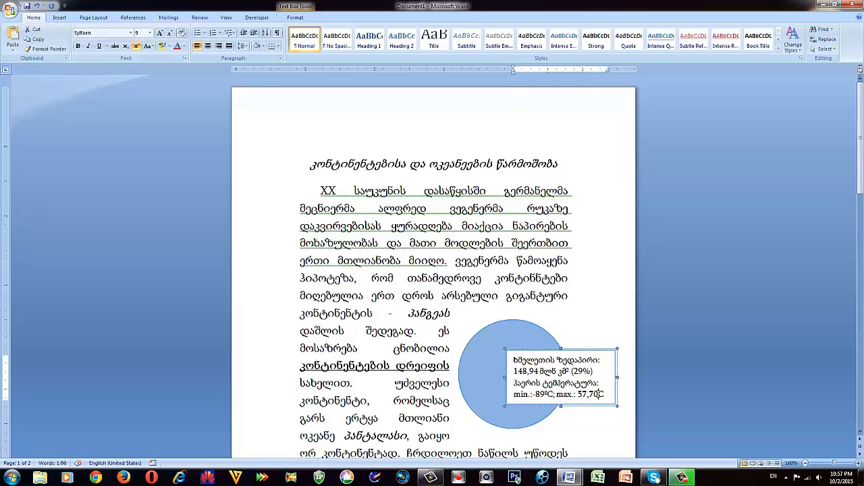
{"action": "left_click", "coordinate": [137, 47]}
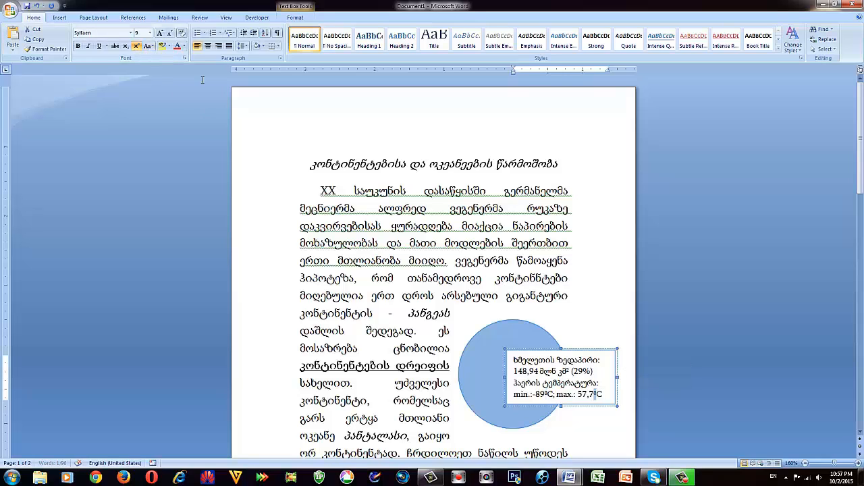
Make the text box headings "ჰაერის ტემპერატურა:" and "ხმელეთის ზედაპირი:" bold
{"action": "left_click", "coordinate": [600, 384]}
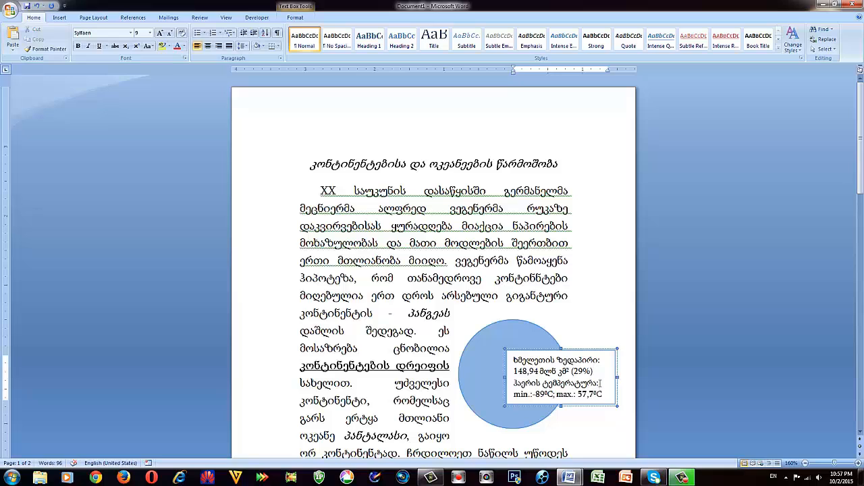
{"action": "left_click_drag", "start_coordinate": [599, 383], "coordinate": [513, 384]}
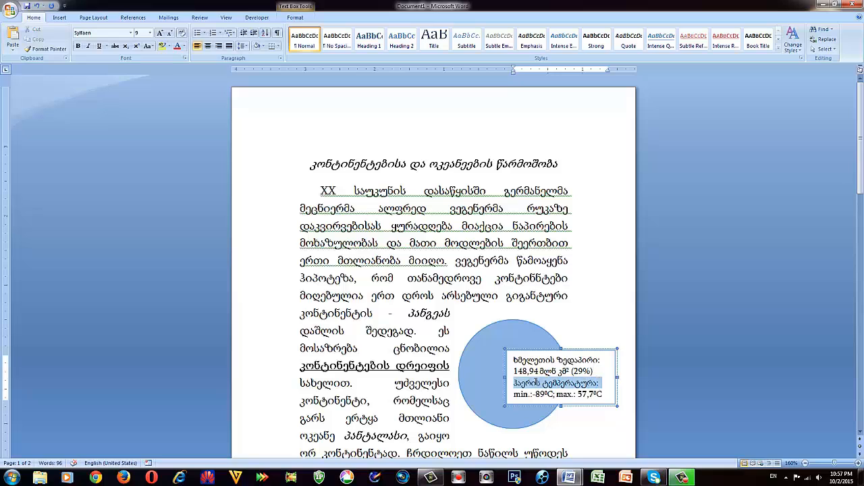
{"action": "left_click", "coordinate": [78, 46]}
{"action": "left_click_drag", "start_coordinate": [601, 360], "coordinate": [513, 360]}
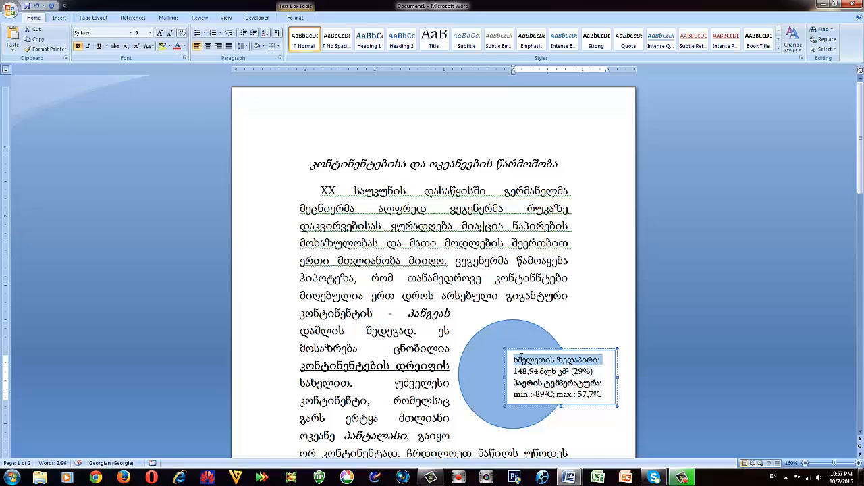
{"action": "left_click", "coordinate": [78, 45]}
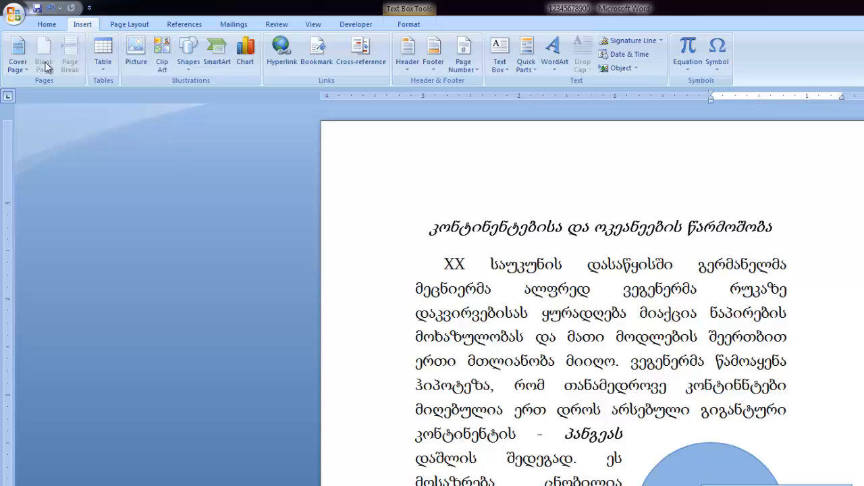
Insert the built-in Motion (Even Page) header and right-align the paragraph in its title text box
{"action": "left_click", "coordinate": [413, 64]}
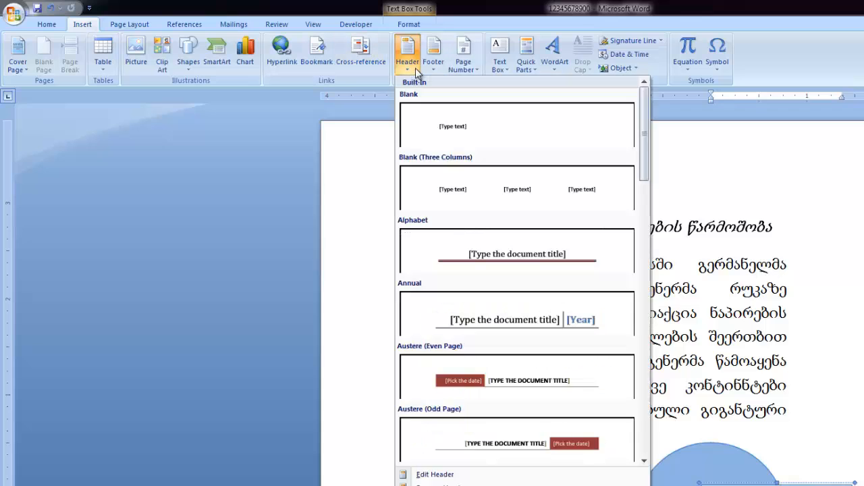
{"action": "scroll", "coordinate": [491, 266], "scroll_direction": "down", "scroll_amount": 4}
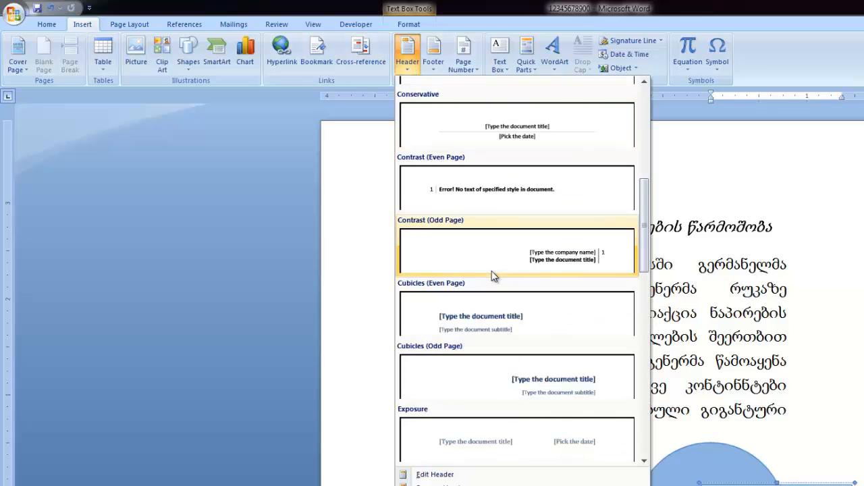
{"action": "scroll", "coordinate": [491, 274], "scroll_direction": "down", "scroll_amount": 2}
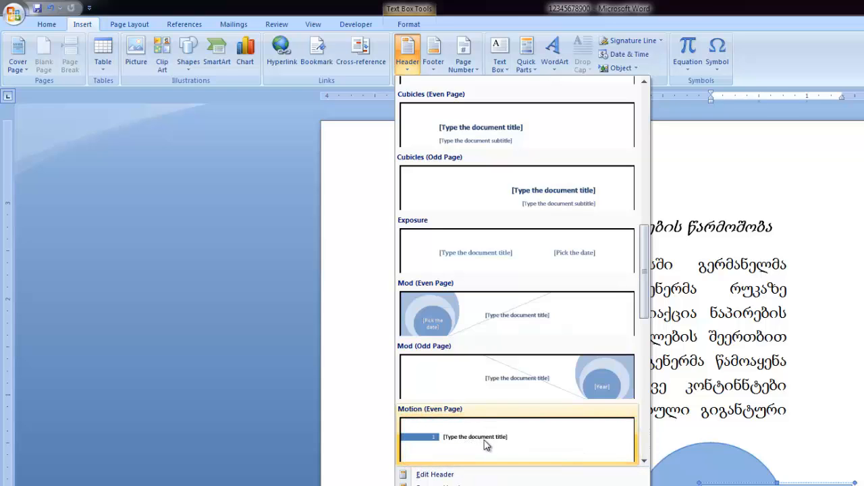
{"action": "left_click", "coordinate": [485, 443]}
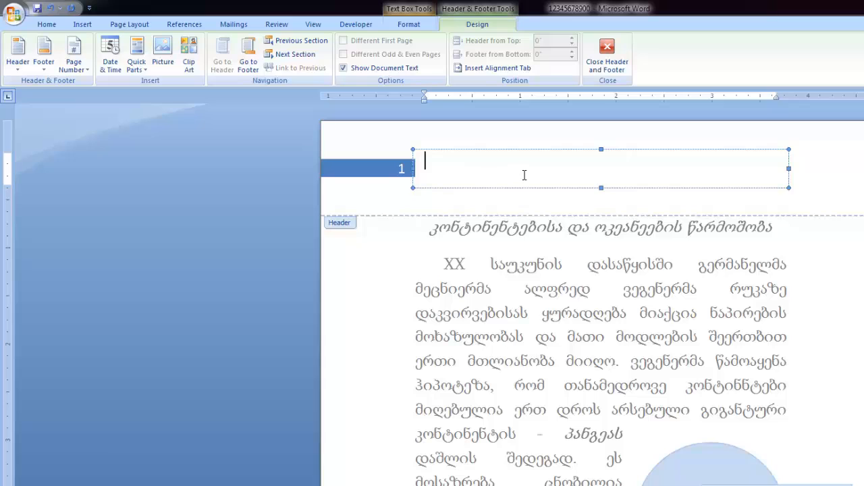
{"action": "left_click", "coordinate": [47, 23]}
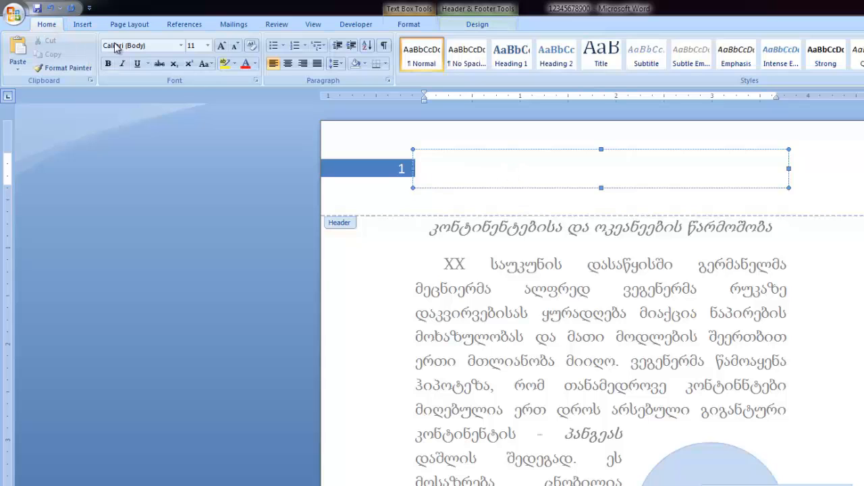
{"action": "left_click", "coordinate": [304, 64]}
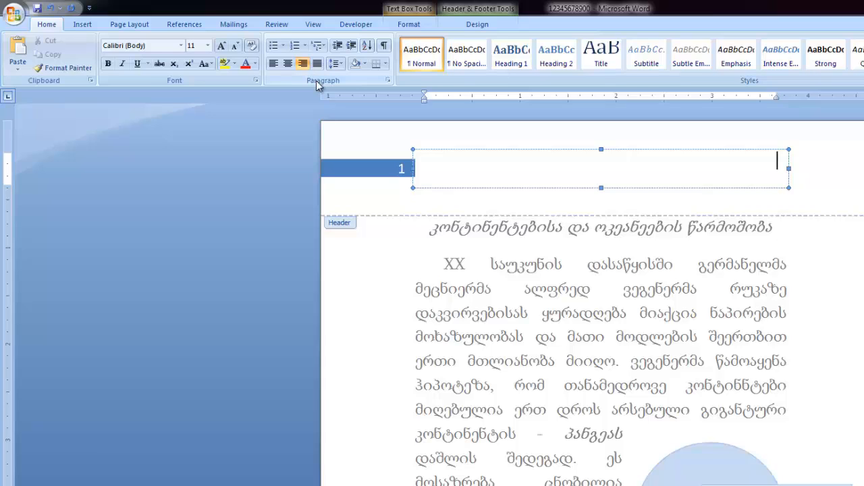
Enter "ალფრედ ვეგენერი" as the title in the header's right-aligned text box
{"action": "key", "text": "alt"}
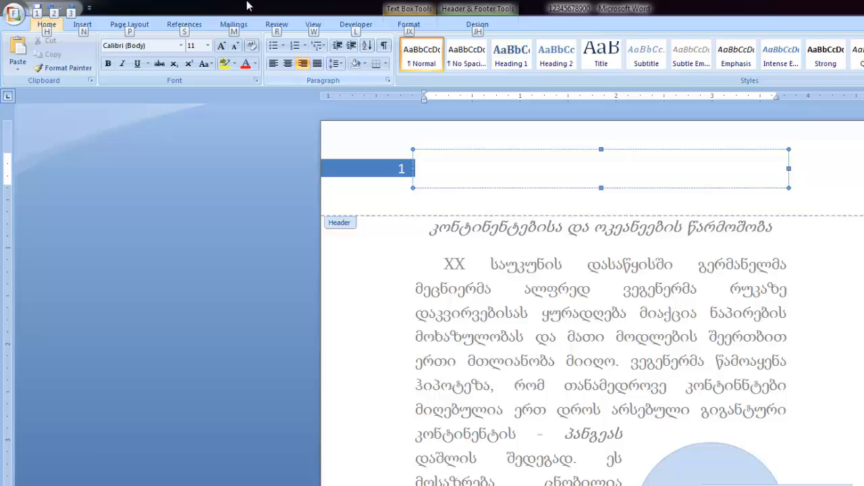
{"action": "double_click", "coordinate": [757, 169]}
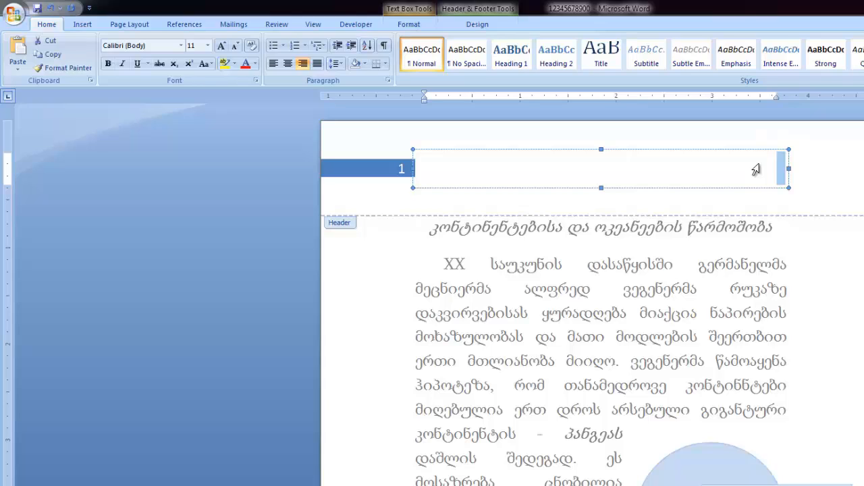
{"action": "type", "text": "ალ"}
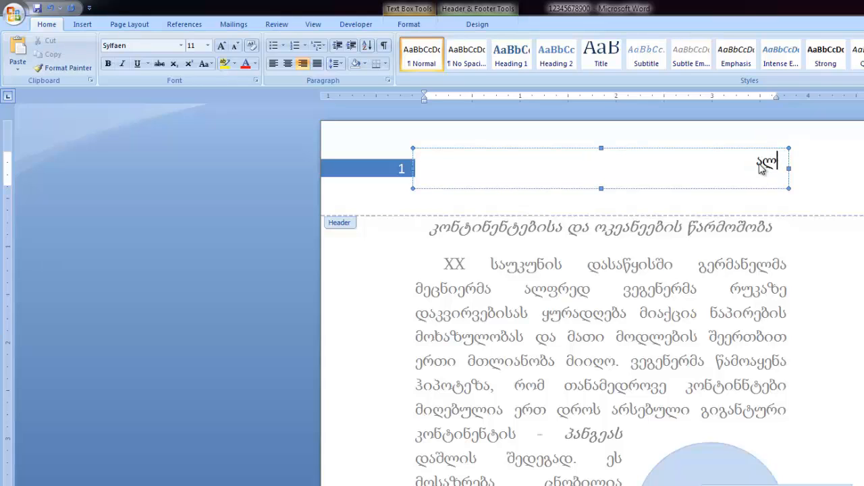
{"action": "type", "text": "ფრედ ვეგენერი"}
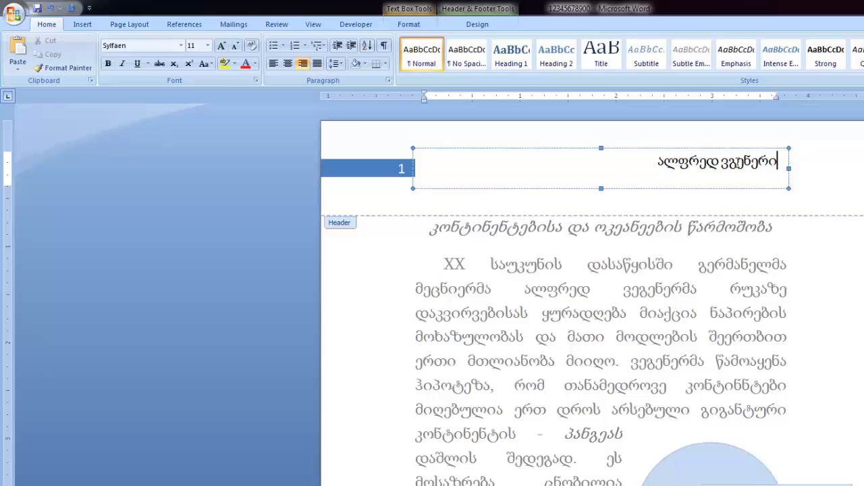
{"action": "left_click", "coordinate": [730, 161]}
{"action": "type", "text": "ე"}
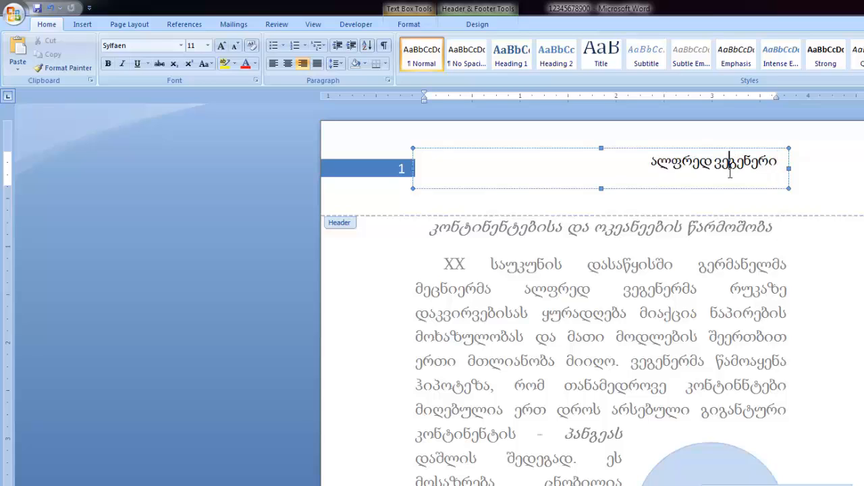
Make the header title italic at 12 pt and return to editing the document body
{"action": "left_click_drag", "start_coordinate": [651, 162], "coordinate": [785, 165]}
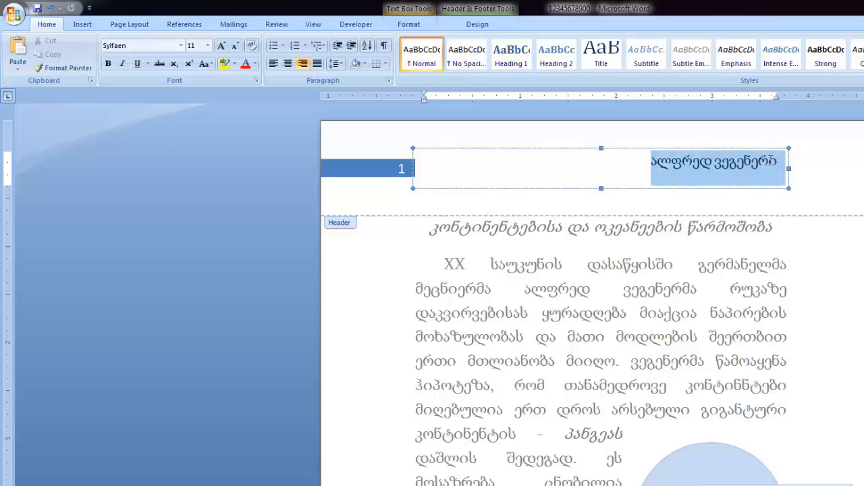
{"action": "left_click", "coordinate": [124, 62]}
{"action": "left_click", "coordinate": [209, 46]}
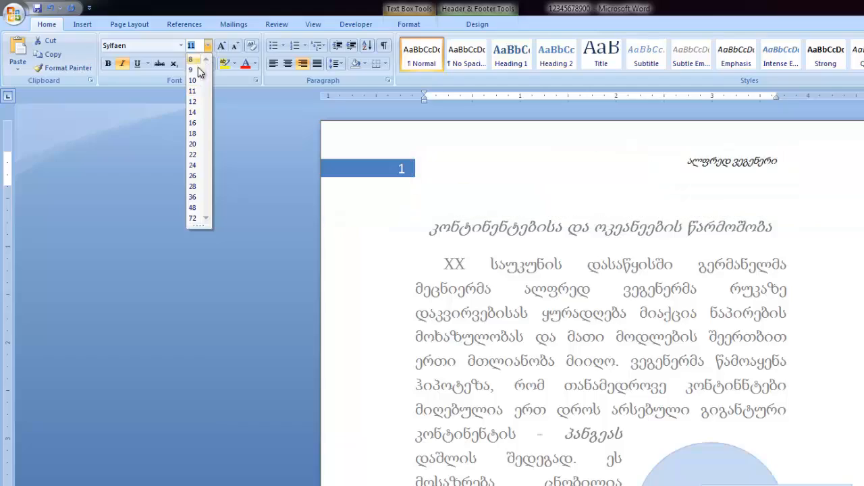
{"action": "left_click", "coordinate": [193, 101]}
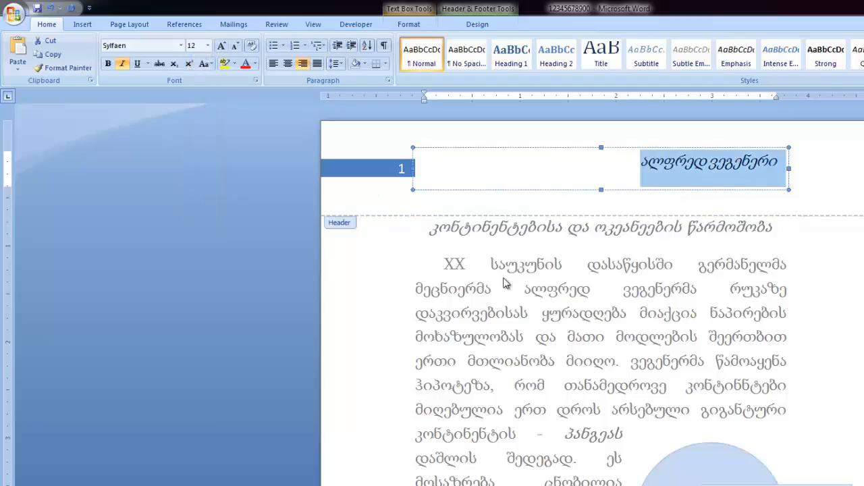
{"action": "double_click", "coordinate": [570, 276]}
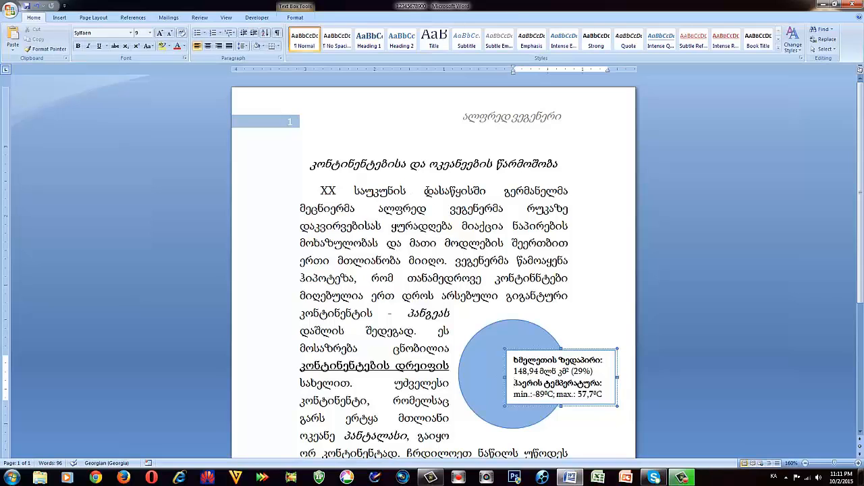
{"action": "double_click", "coordinate": [430, 196]}
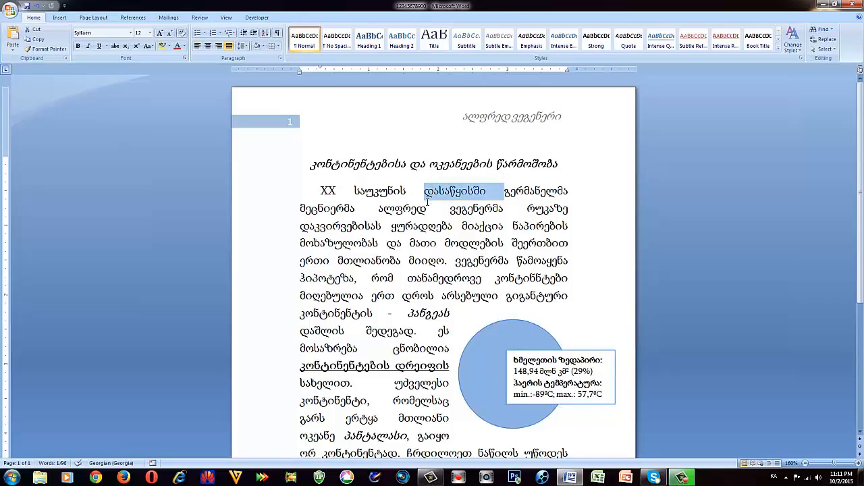
{"action": "left_click", "coordinate": [440, 223]}
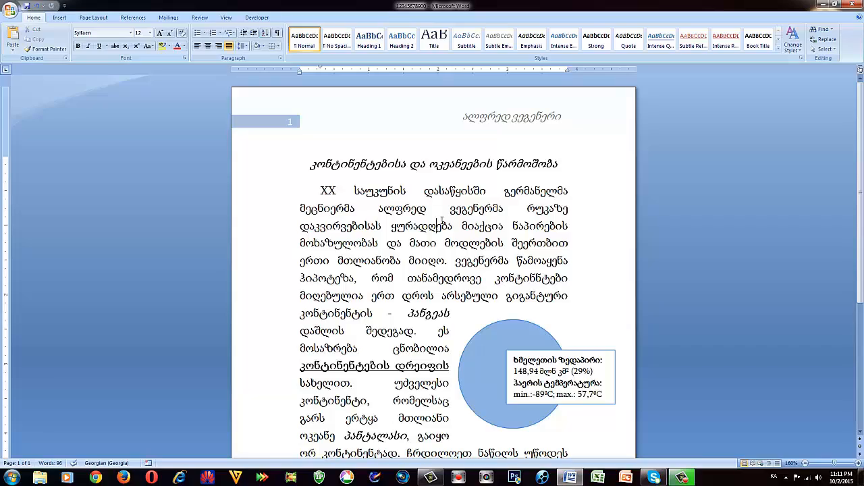
Open the custom watermark settings, choose a text watermark and select its default text for replacement
{"action": "left_click", "coordinate": [60, 17]}
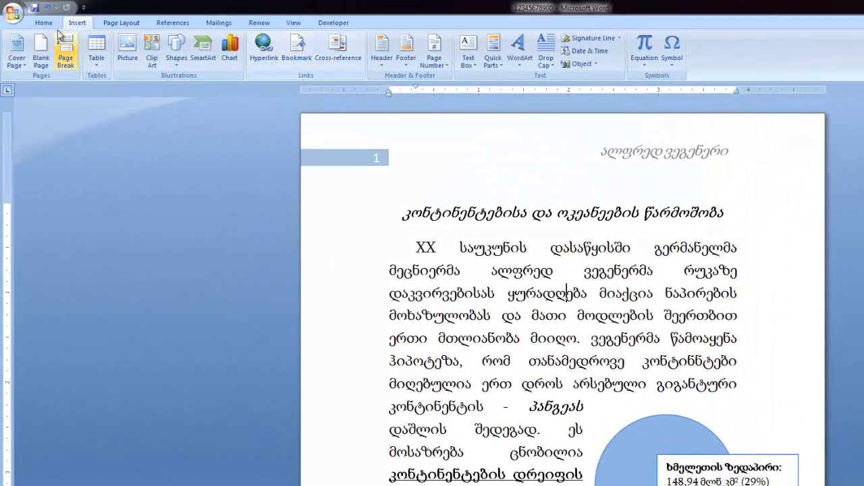
{"action": "left_click", "coordinate": [40, 21]}
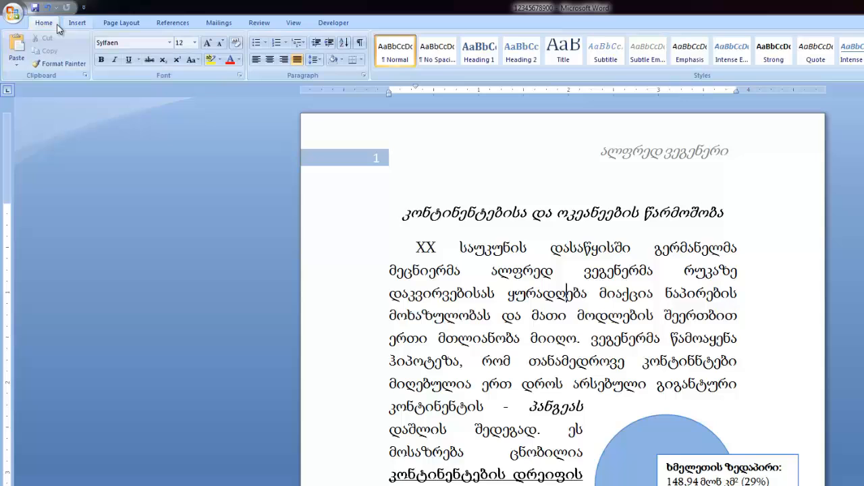
{"action": "left_click", "coordinate": [125, 25]}
{"action": "left_click", "coordinate": [281, 50]}
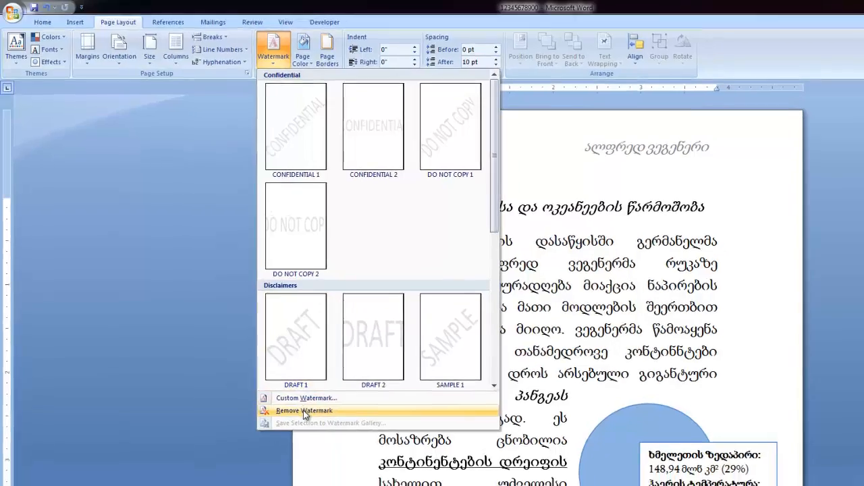
{"action": "left_click", "coordinate": [314, 408]}
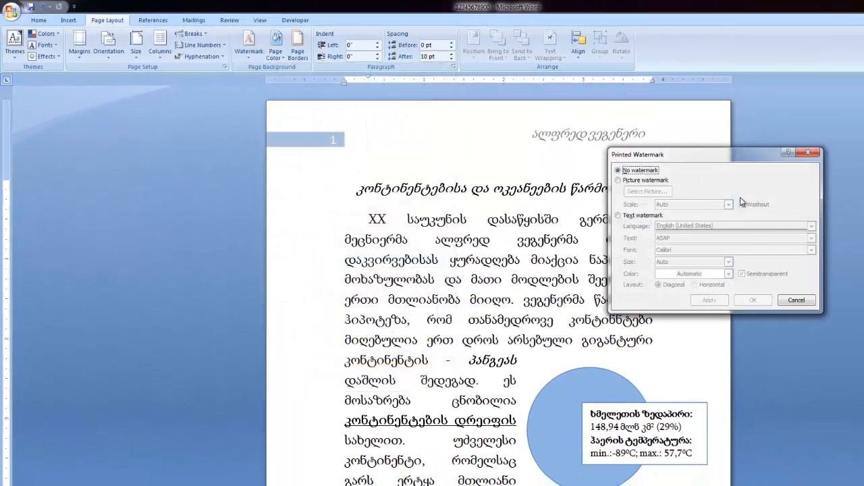
{"action": "left_click", "coordinate": [642, 217]}
{"action": "left_click", "coordinate": [708, 238]}
{"action": "left_click_drag", "start_coordinate": [707, 238], "coordinate": [621, 249]}
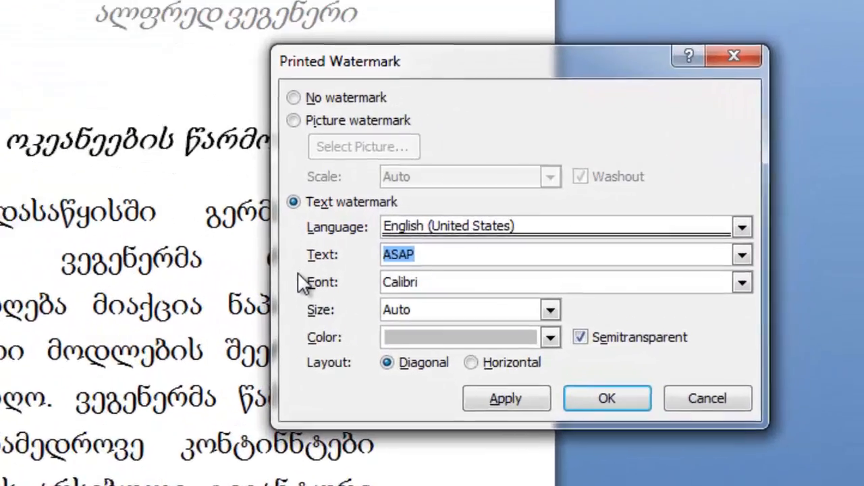
{"action": "type", "text": "ნიმუშ"}
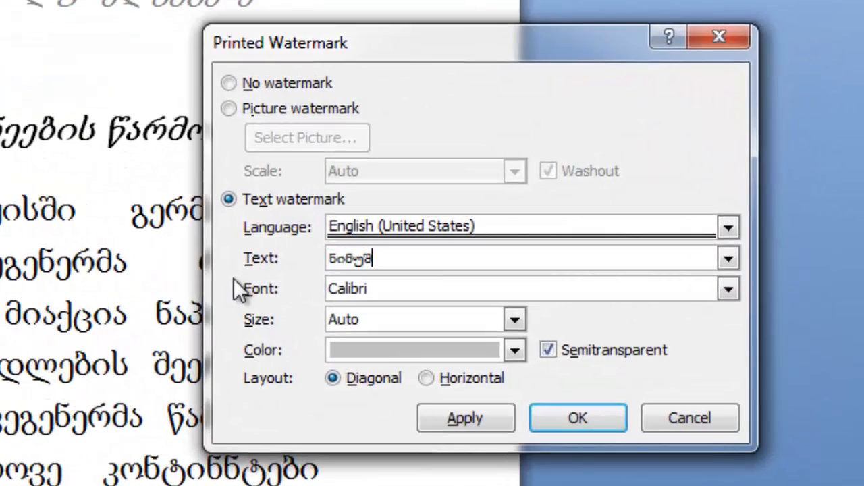
{"action": "key", "text": "BackSpace"}
{"action": "key", "text": "BackSpace"}
{"action": "key", "text": "BackSpace"}
{"action": "key", "text": "BackSpace"}
{"action": "key", "text": "BackSpace"}
Set the watermark text to "nimuSi" in the acadnusx font, apply it and close the watermark settings
{"action": "type", "text": "ni"}
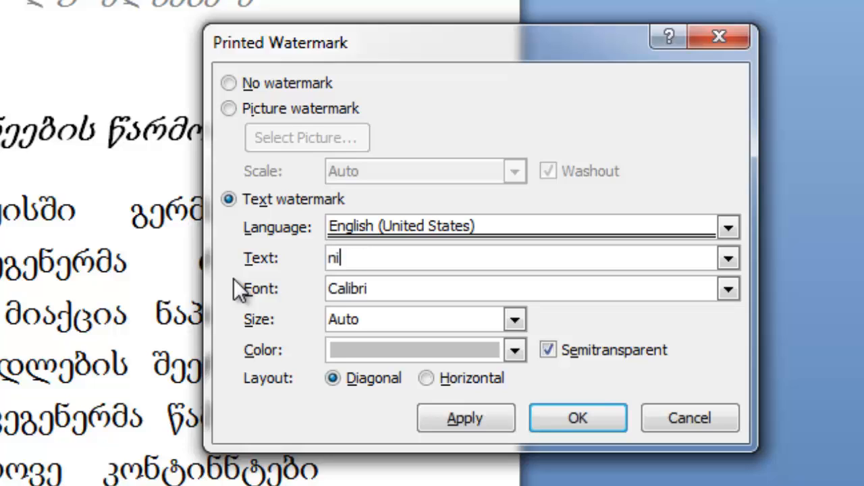
{"action": "type", "text": "muSi"}
{"action": "key", "text": "Tab"}
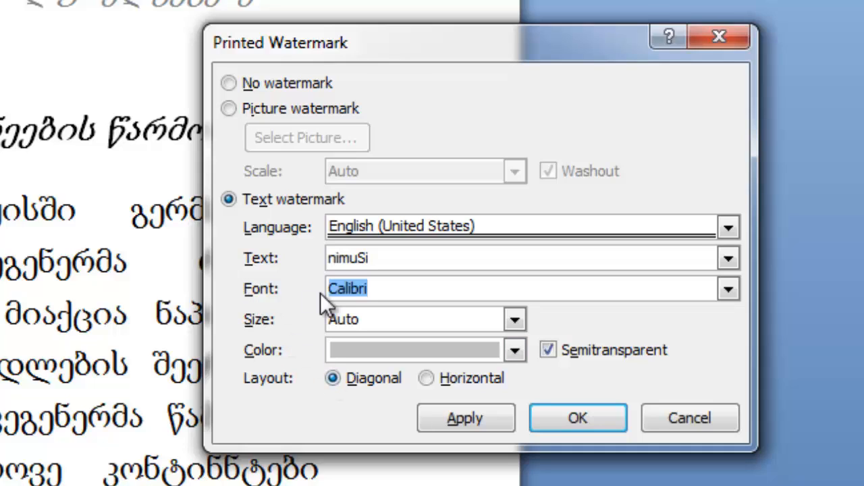
{"action": "type", "text": "acadnus"}
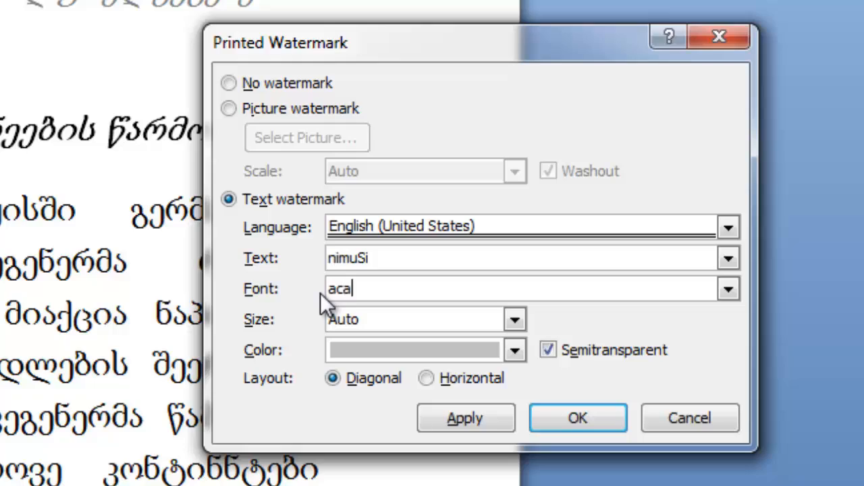
{"action": "type", "text": "x"}
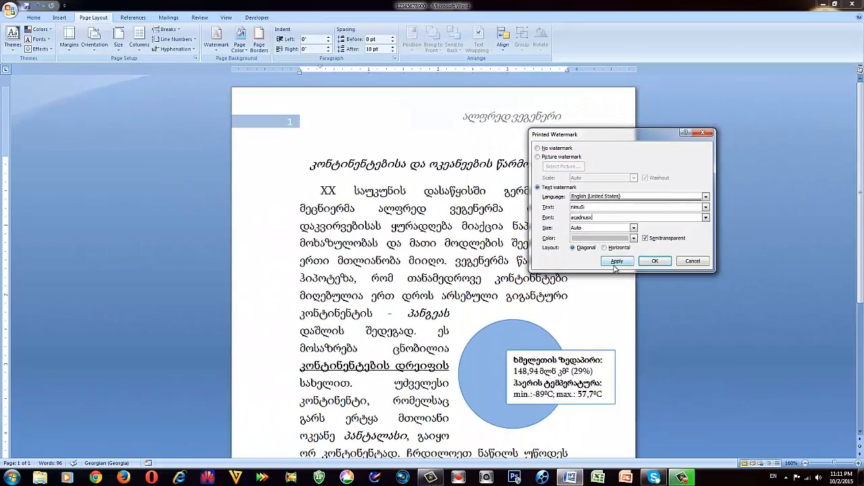
{"action": "left_click", "coordinate": [615, 265]}
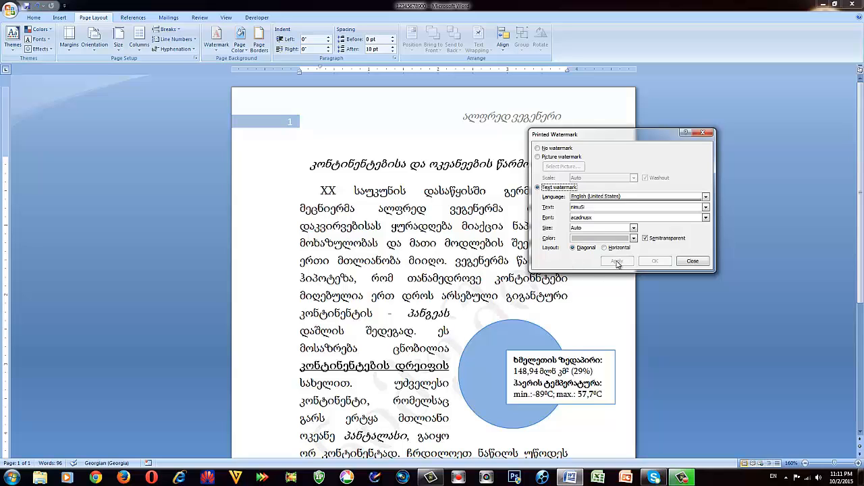
{"action": "left_click", "coordinate": [692, 261]}
Save the watermarked document and close it
{"action": "scroll", "coordinate": [438, 120], "scroll_direction": "down", "scroll_amount": 2}
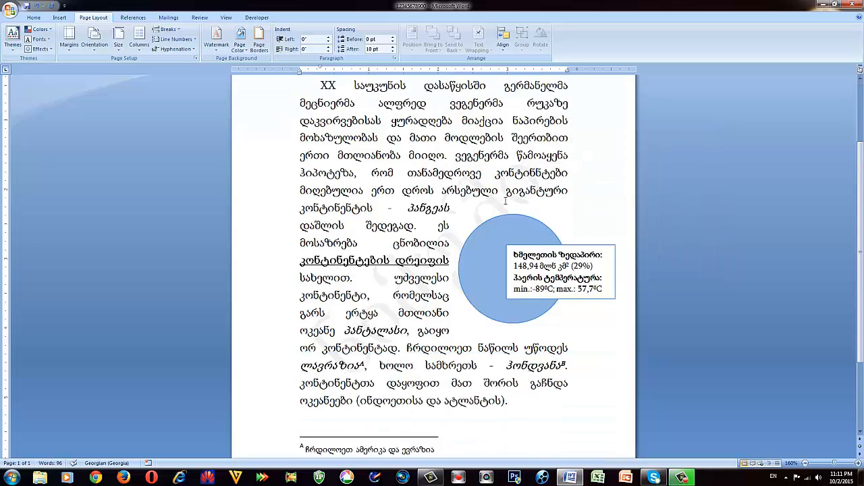
{"action": "scroll", "coordinate": [505, 200], "scroll_direction": "down", "scroll_amount": 2}
{"action": "scroll", "coordinate": [478, 253], "scroll_direction": "up", "scroll_amount": 4}
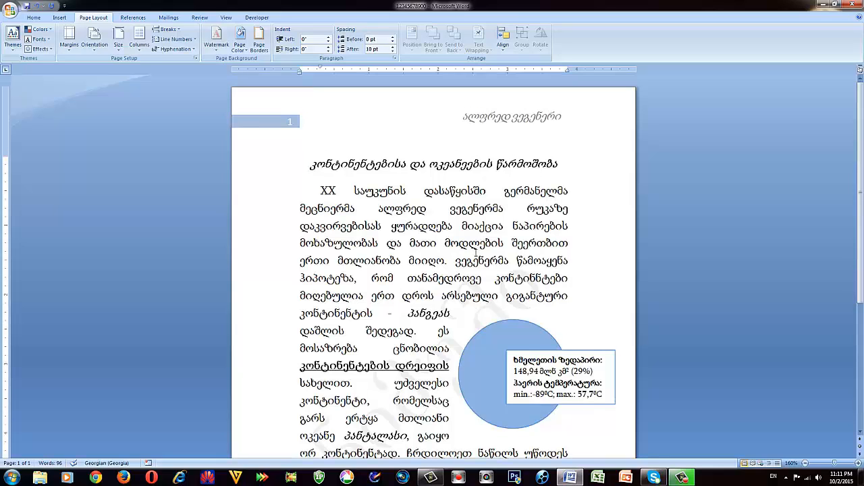
{"action": "scroll", "coordinate": [491, 268], "scroll_direction": "down", "scroll_amount": 3}
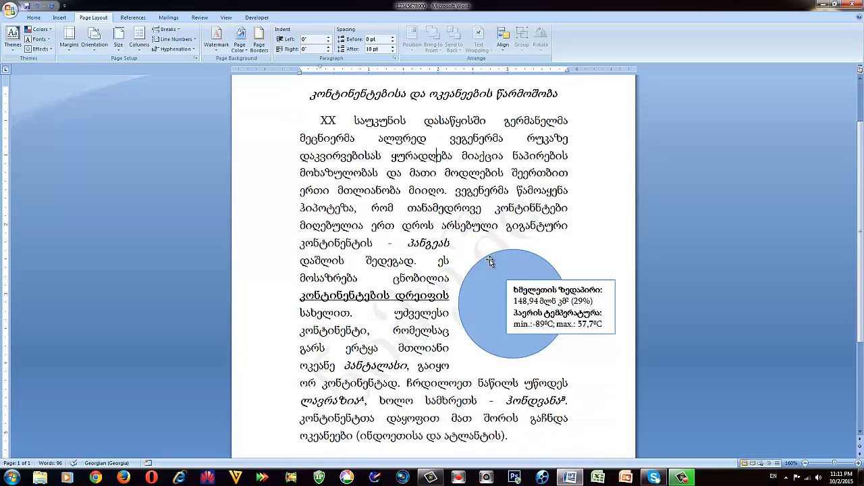
{"action": "scroll", "coordinate": [491, 267], "scroll_direction": "up", "scroll_amount": 4}
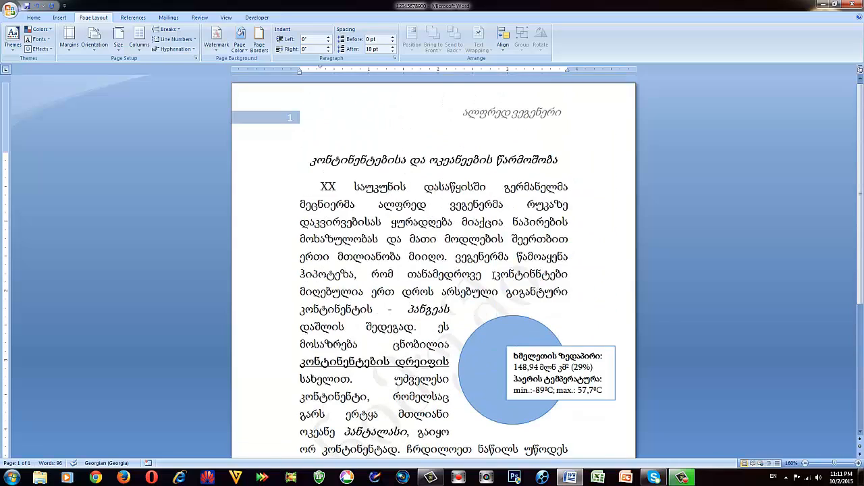
{"action": "left_click", "coordinate": [28, 6]}
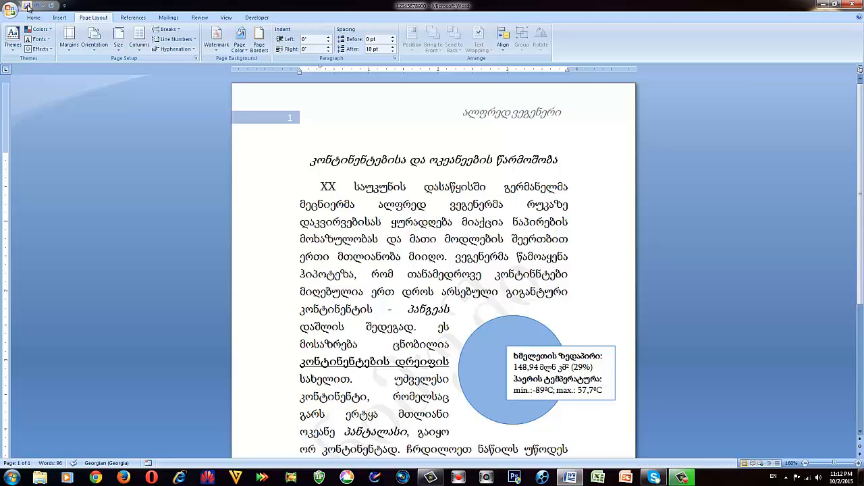
{"action": "left_click", "coordinate": [848, 4]}
Reopen the saved document from the desktop, check the whole page including header, watermark and footnotes, and close it
{"action": "double_click", "coordinate": [17, 109]}
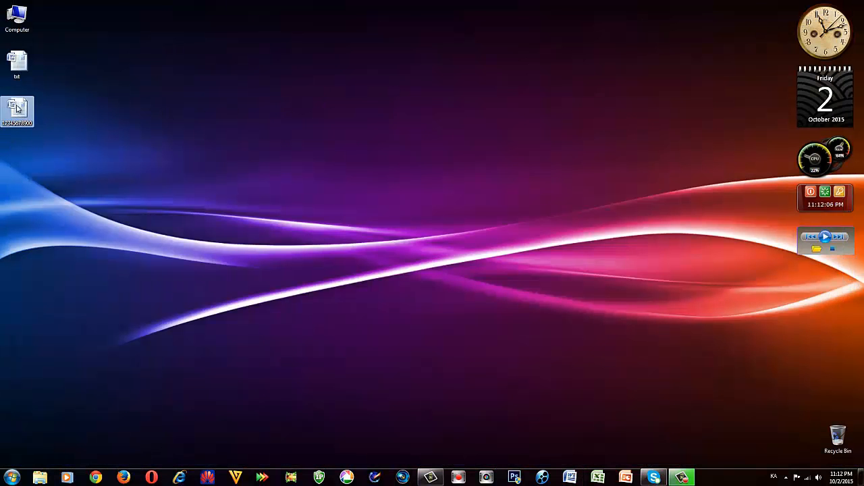
{"action": "scroll", "coordinate": [589, 234], "scroll_direction": "down", "scroll_amount": 5}
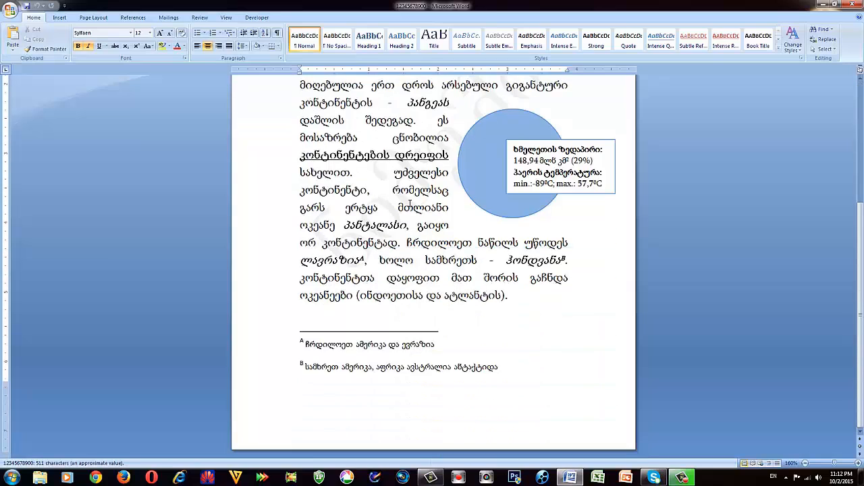
{"action": "scroll", "coordinate": [430, 249], "scroll_direction": "up", "scroll_amount": 5}
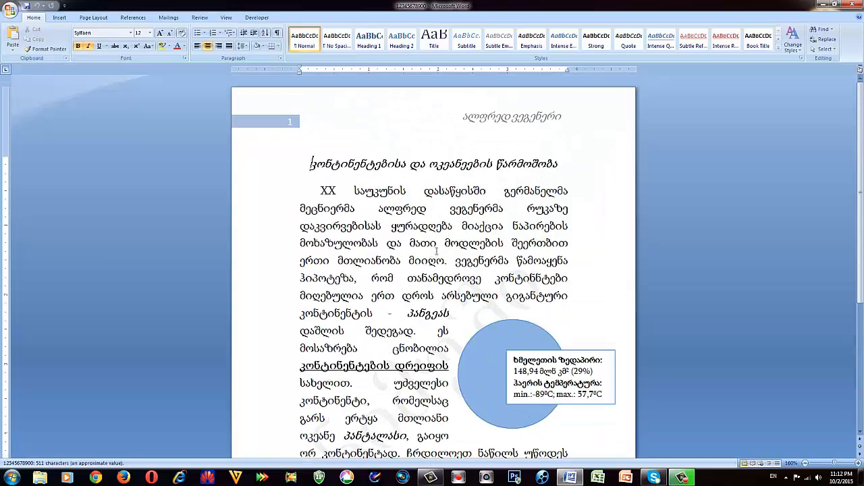
{"action": "scroll", "coordinate": [436, 252], "scroll_direction": "down", "scroll_amount": 4}
{"action": "scroll", "coordinate": [440, 227], "scroll_direction": "up", "scroll_amount": 5}
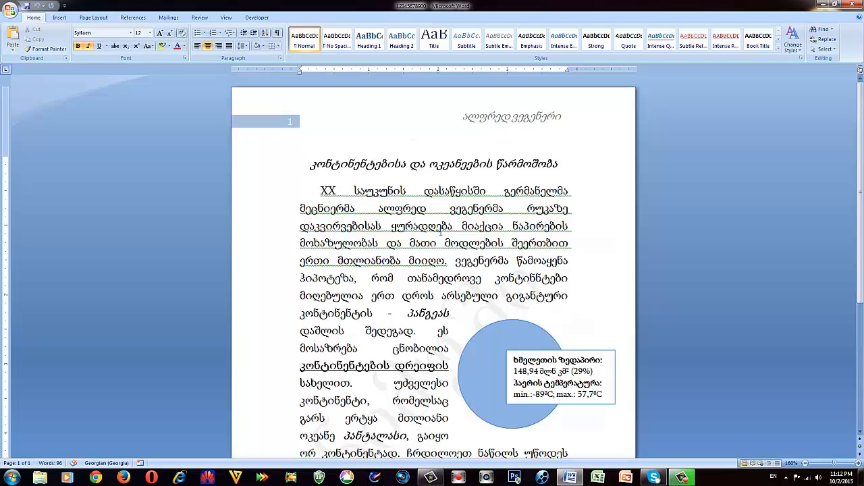
{"action": "left_click", "coordinate": [852, 5]}
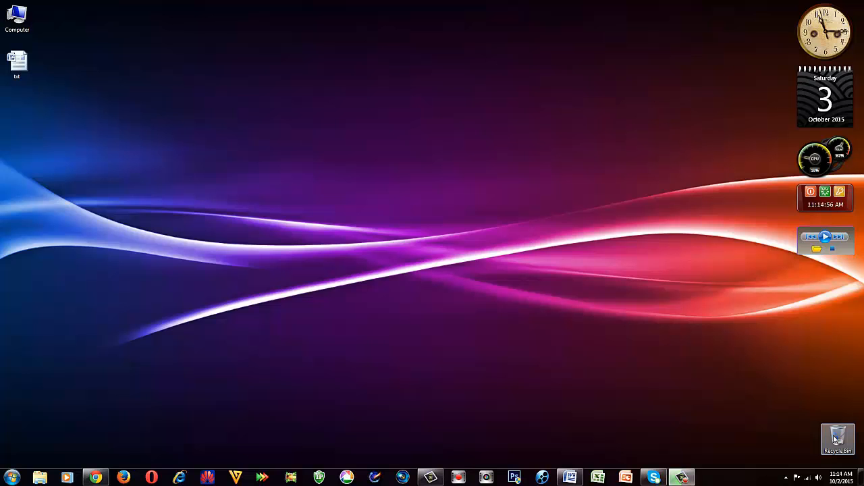
Start a new presentation in PowerPoint, add three slides after the title slide and return to the first slide
{"action": "left_click", "coordinate": [626, 478]}
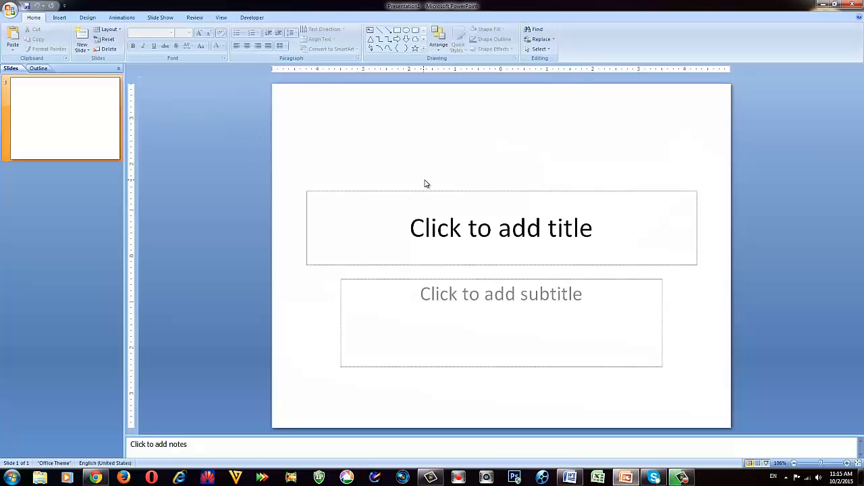
{"action": "left_click", "coordinate": [84, 37]}
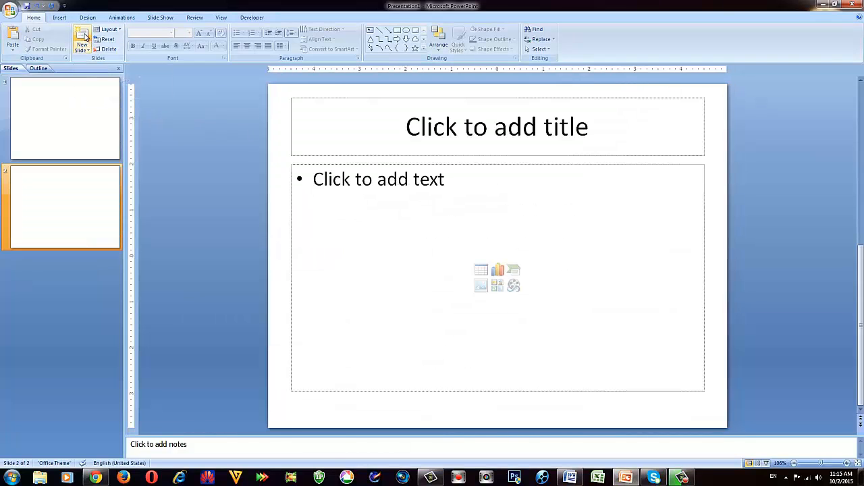
{"action": "left_click", "coordinate": [84, 38]}
{"action": "left_click", "coordinate": [84, 37]}
{"action": "left_click", "coordinate": [84, 127]}
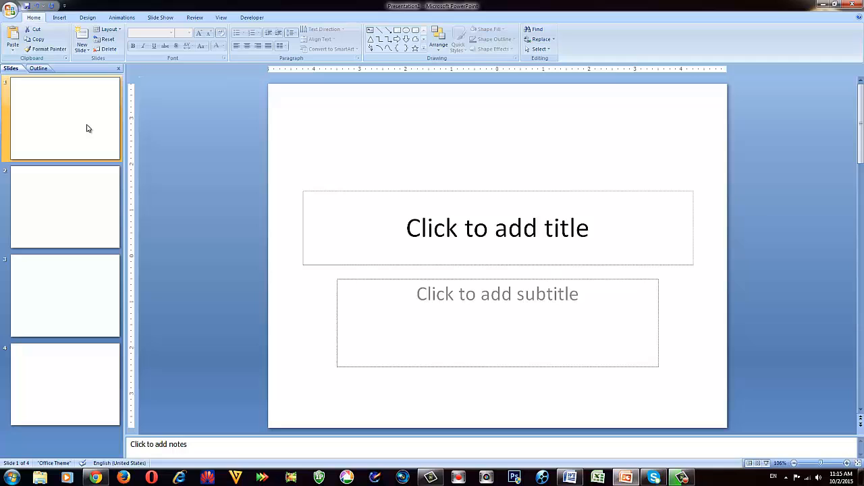
Apply the Civic theme to all slides and switch the keyboard input language to Georgian
{"action": "left_click", "coordinate": [87, 18]}
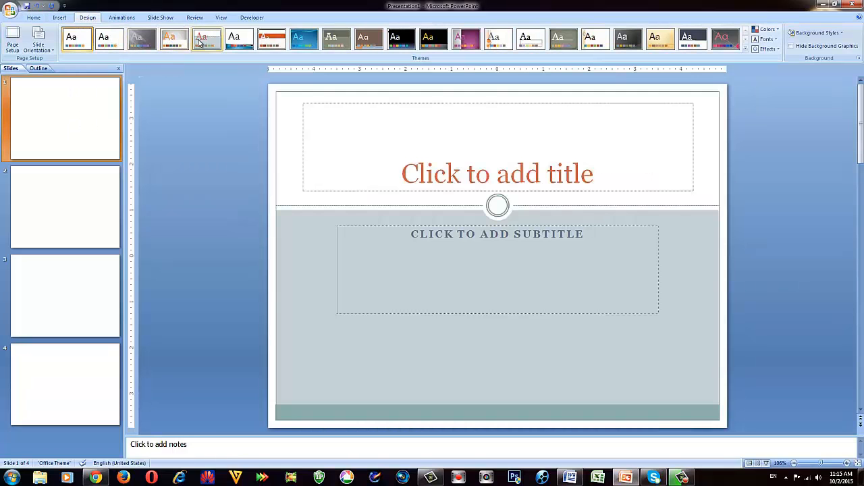
{"action": "right_click", "coordinate": [201, 42]}
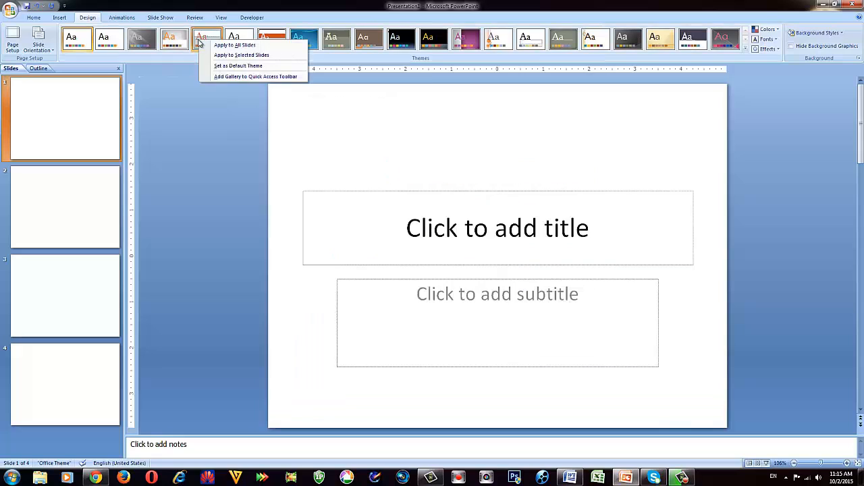
{"action": "left_click", "coordinate": [233, 45]}
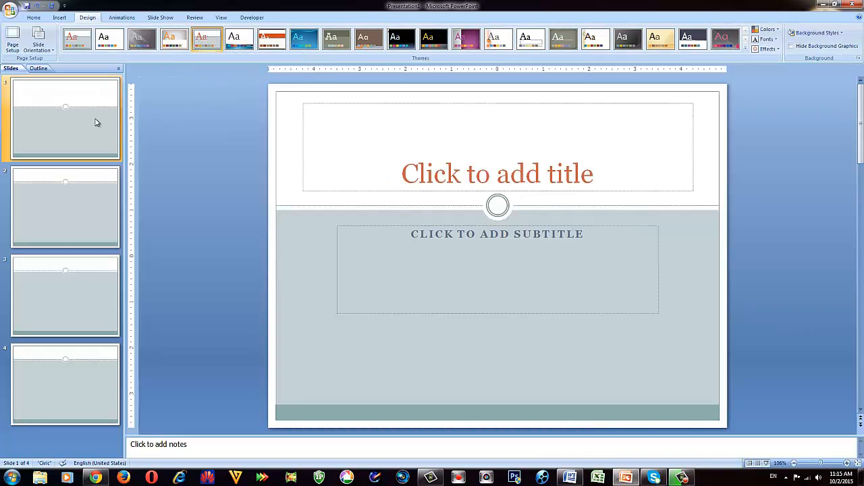
{"action": "left_click", "coordinate": [88, 207]}
{"action": "left_click", "coordinate": [102, 134]}
{"action": "left_click", "coordinate": [773, 478]}
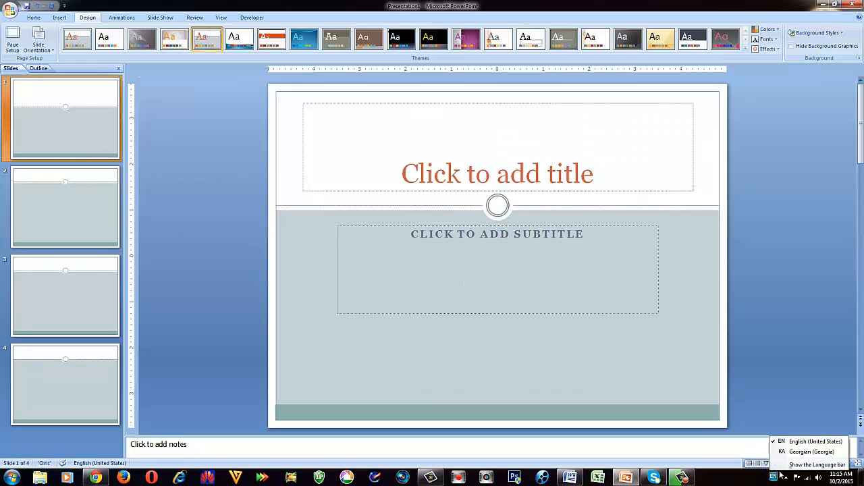
{"action": "left_click", "coordinate": [797, 450]}
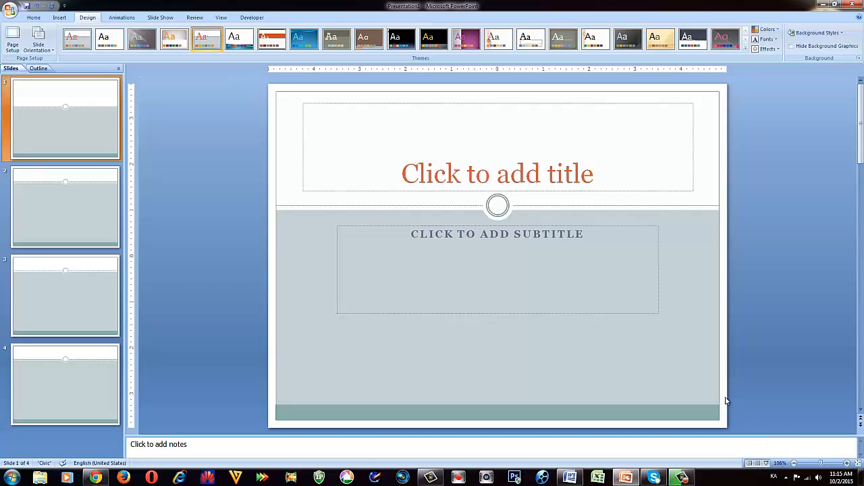
Apply the first fade transition to the presentation's slides one by one and return to the title slide
{"action": "left_click", "coordinate": [112, 20]}
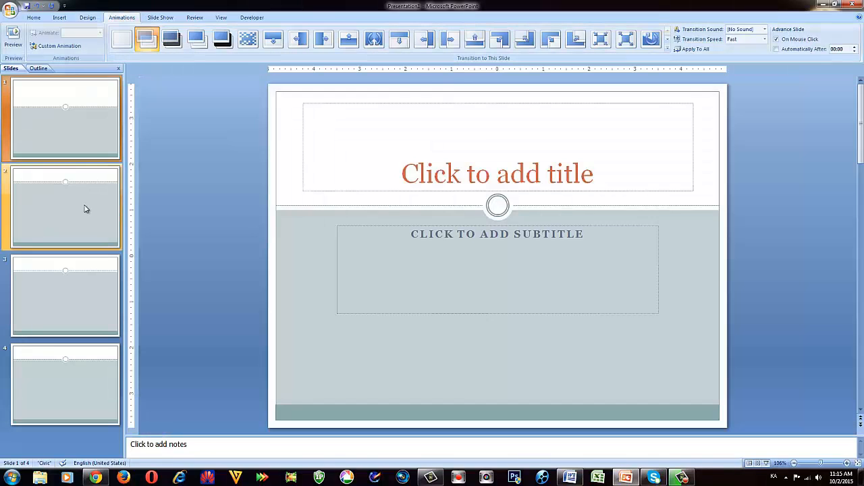
{"action": "left_click", "coordinate": [86, 209]}
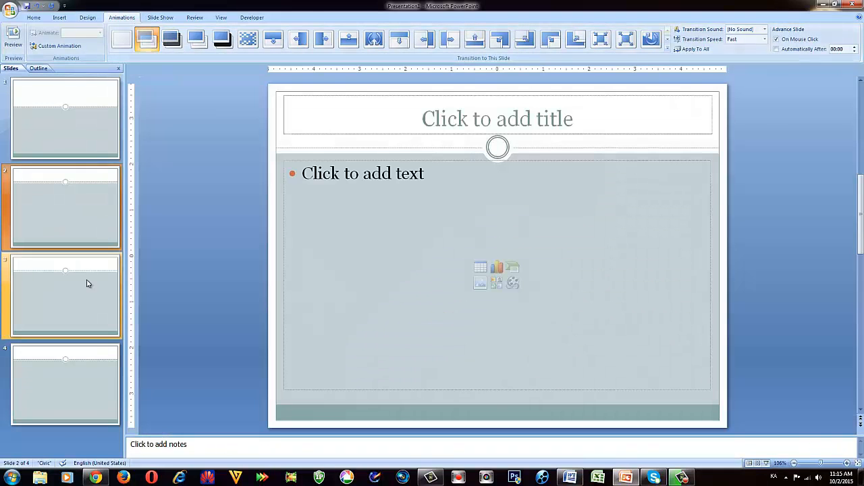
{"action": "left_click", "coordinate": [88, 284]}
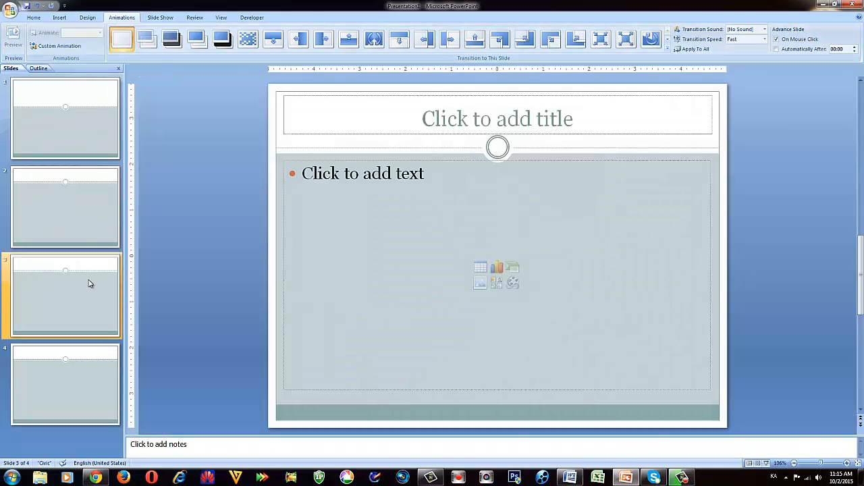
{"action": "left_click", "coordinate": [146, 39]}
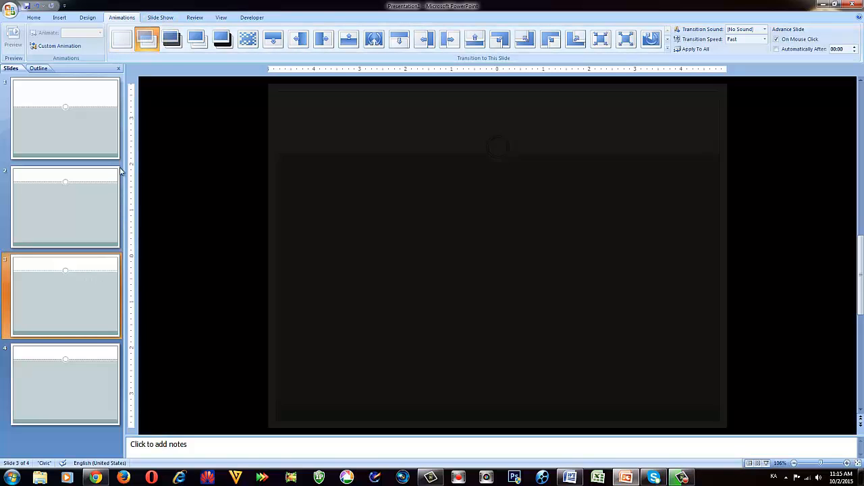
{"action": "left_click", "coordinate": [97, 374]}
{"action": "left_click", "coordinate": [100, 93]}
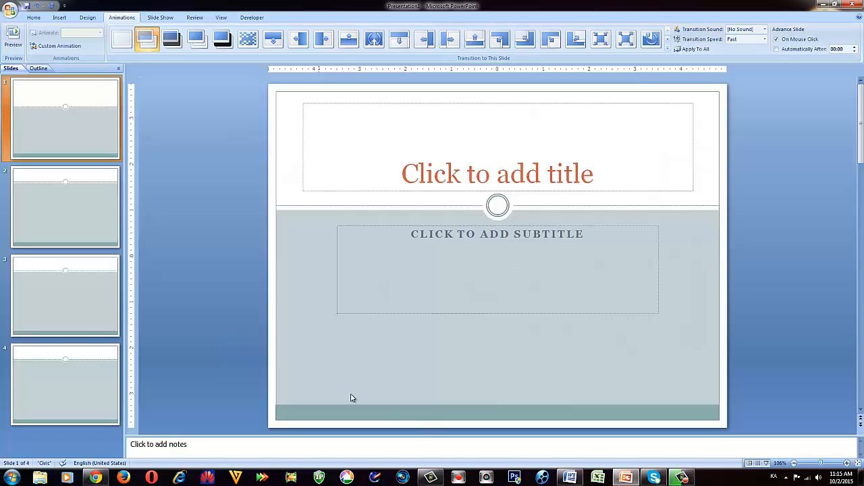
Copy the heading "პერიფერიული მოწყობილობები: პრინტერი და სკანერი" from the txt document in Word and paste it into the title of slide 1 in PowerPoint
{"action": "left_click", "coordinate": [571, 478]}
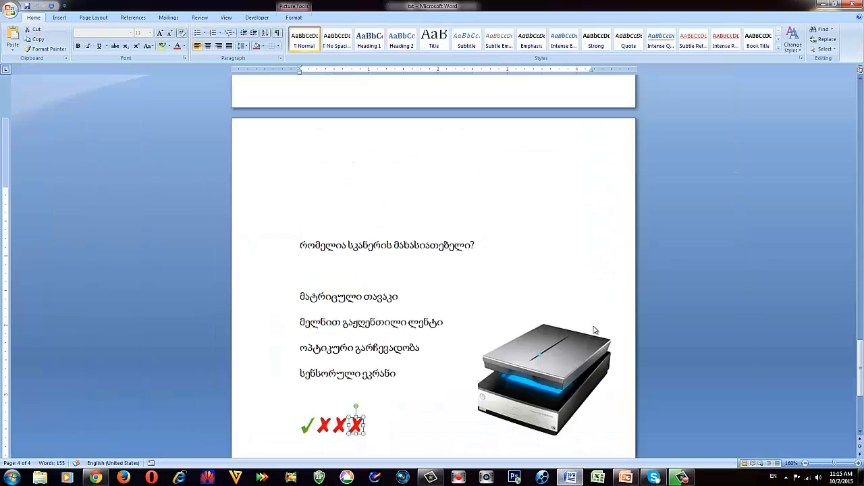
{"action": "scroll", "coordinate": [594, 330], "scroll_direction": "up", "scroll_amount": 10}
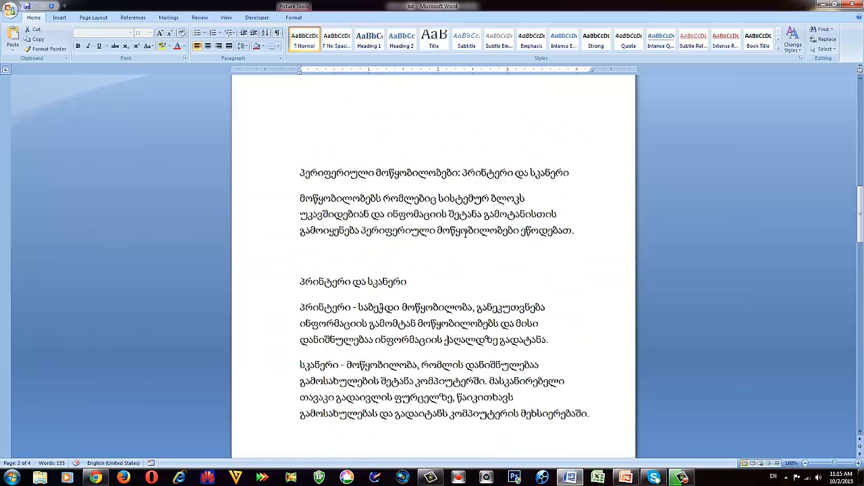
{"action": "left_click_drag", "start_coordinate": [574, 173], "coordinate": [300, 172]}
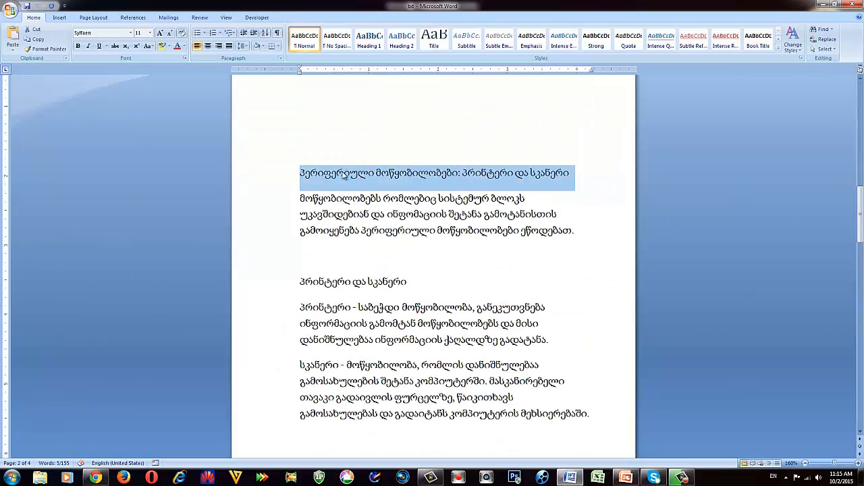
{"action": "right_click", "coordinate": [343, 173]}
{"action": "left_click", "coordinate": [363, 187]}
{"action": "left_click", "coordinate": [626, 478]}
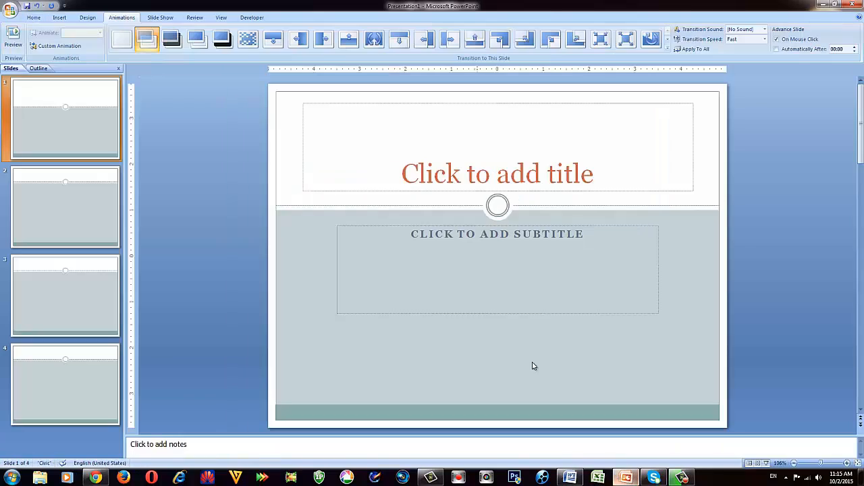
{"action": "left_click", "coordinate": [389, 148]}
{"action": "right_click", "coordinate": [393, 152]}
{"action": "left_click", "coordinate": [423, 177]}
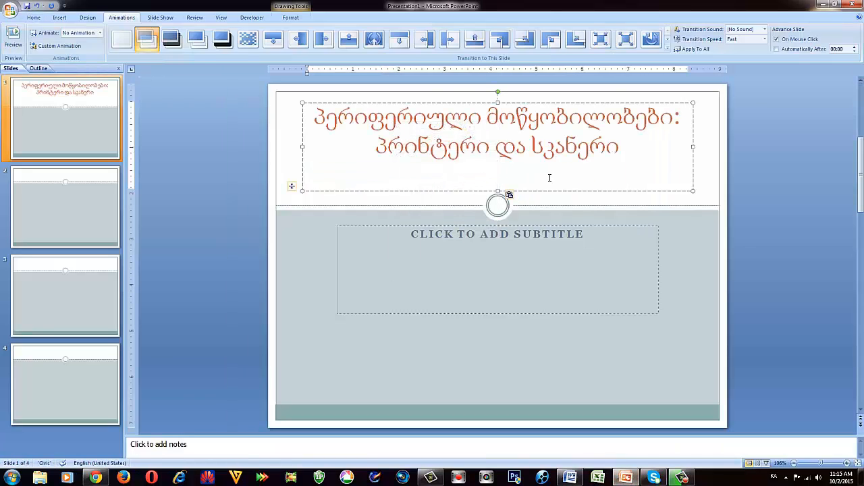
Enlarge the subtitle placeholder on slide 1 to fill most of the grey area below the title
{"action": "left_click", "coordinate": [503, 265]}
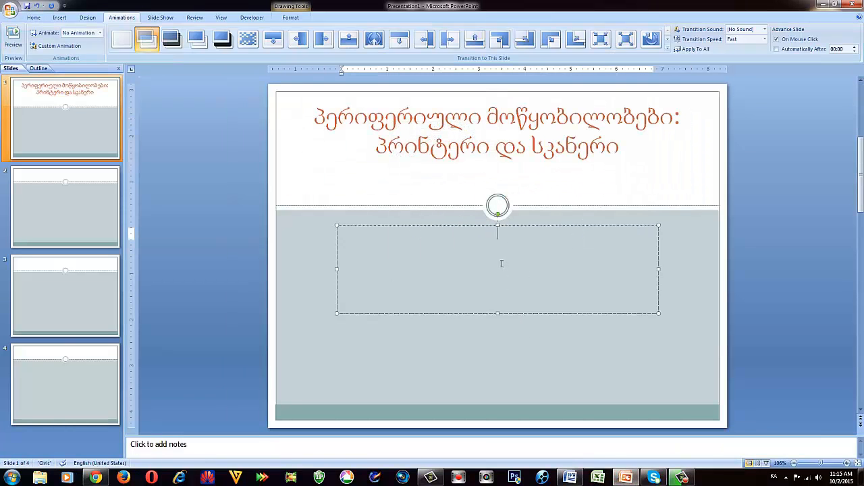
{"action": "left_click_drag", "start_coordinate": [336, 314], "coordinate": [279, 356]}
{"action": "left_click_drag", "start_coordinate": [658, 356], "coordinate": [708, 390]}
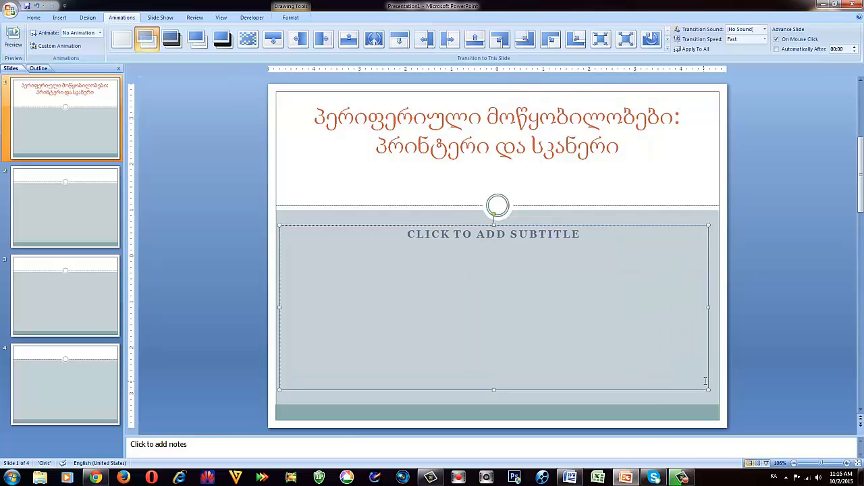
Copy the paragraph defining peripheral devices from below the heading in the Word document and paste it into the slide 1 subtitle in PowerPoint
{"action": "left_click", "coordinate": [571, 477]}
{"action": "left_click_drag", "start_coordinate": [575, 232], "coordinate": [302, 198]}
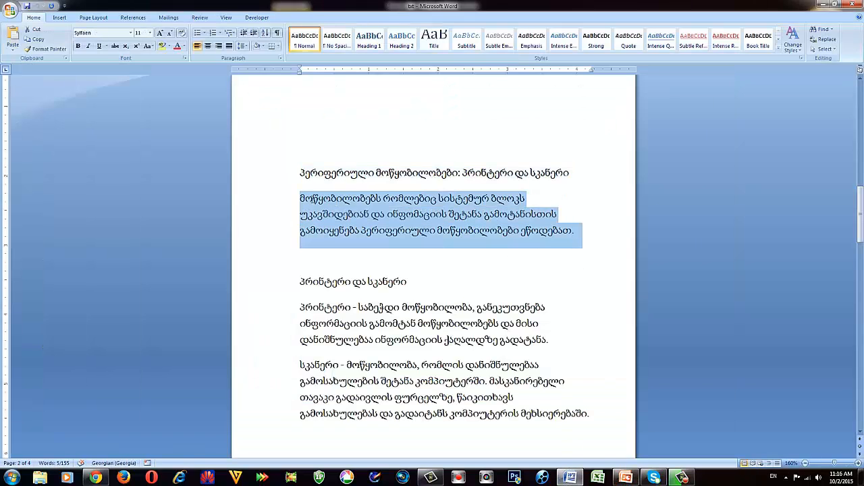
{"action": "right_click", "coordinate": [311, 198]}
{"action": "left_click", "coordinate": [335, 216]}
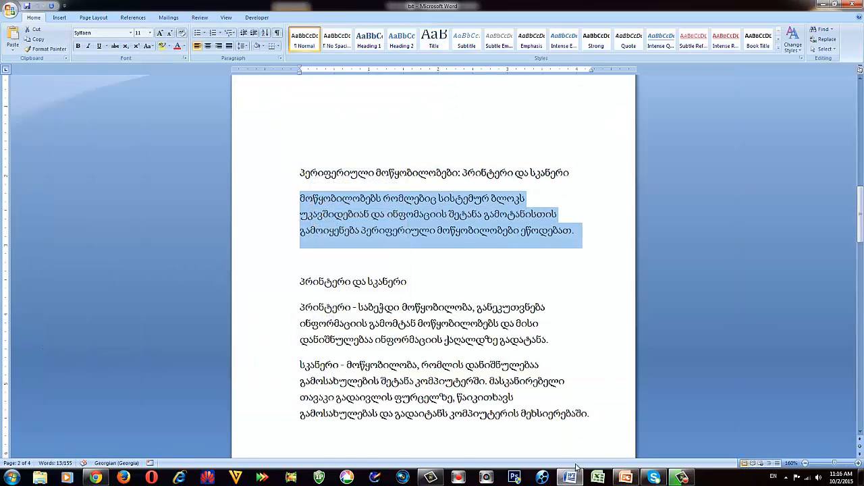
{"action": "left_click", "coordinate": [625, 477]}
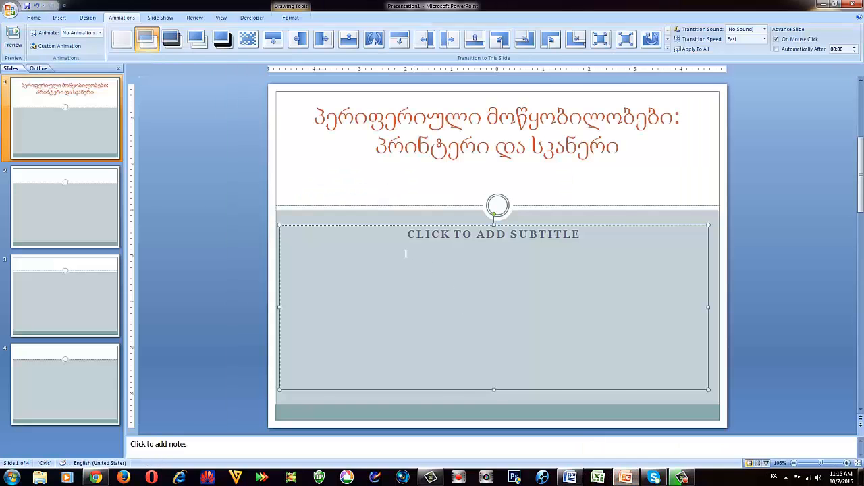
{"action": "right_click", "coordinate": [405, 251]}
{"action": "left_click", "coordinate": [425, 275]}
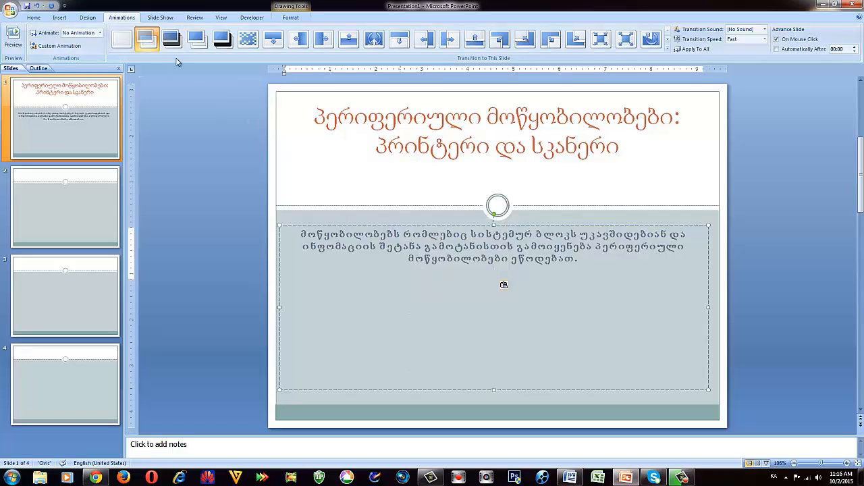
Try to left-align the subtitle text on slide 1 and go to the second slide
{"action": "left_click", "coordinate": [34, 17]}
{"action": "left_click", "coordinate": [237, 46]}
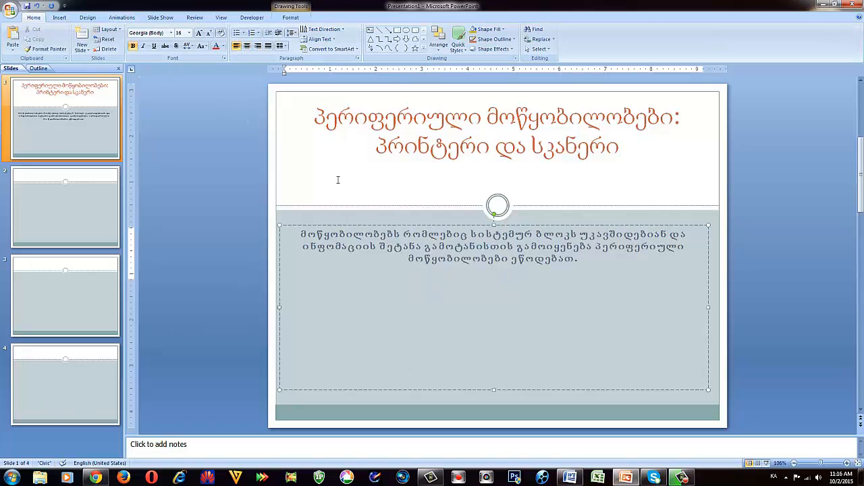
{"action": "left_click", "coordinate": [366, 234]}
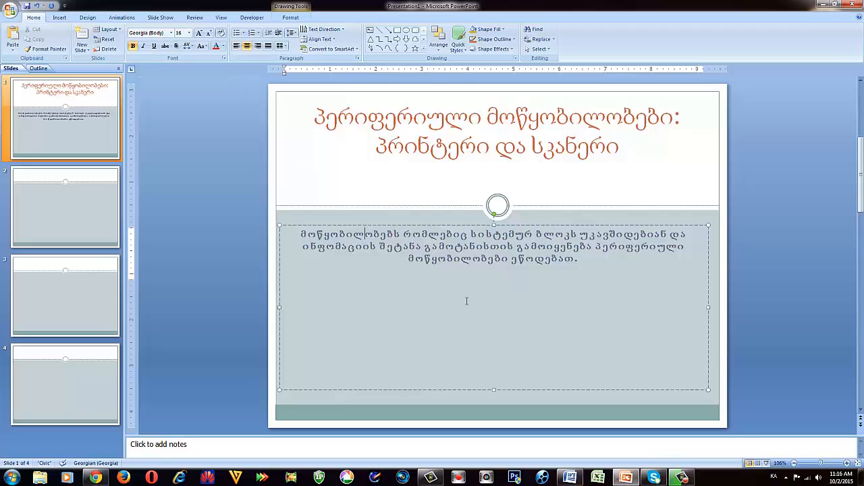
{"action": "left_click", "coordinate": [75, 206]}
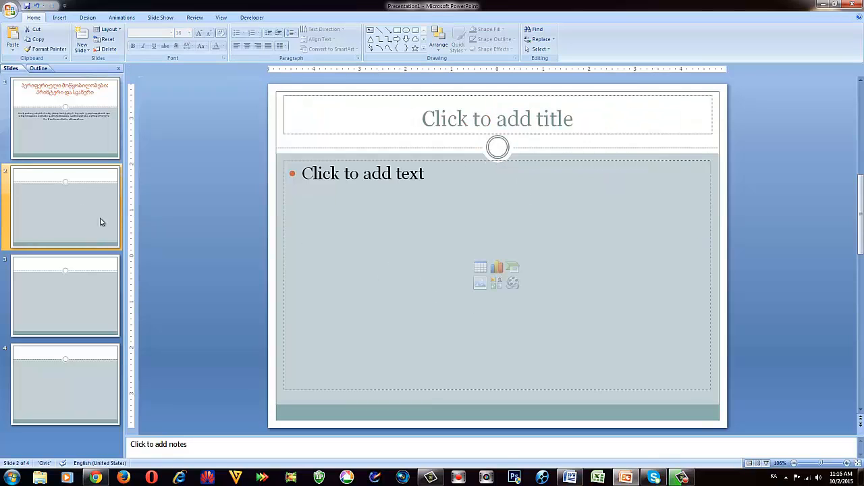